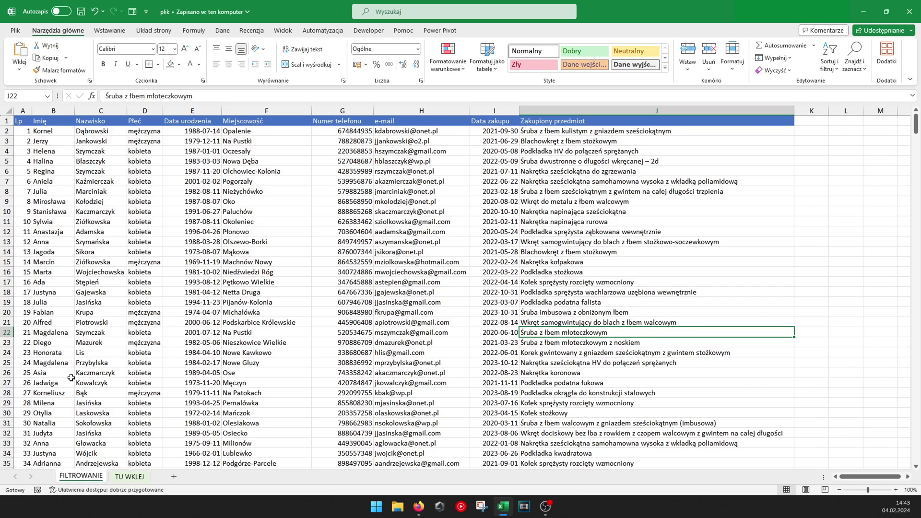
- Examine the customer purchase table on the FILTROWANIE sheet, from the header row down to the last record
click(54, 371)
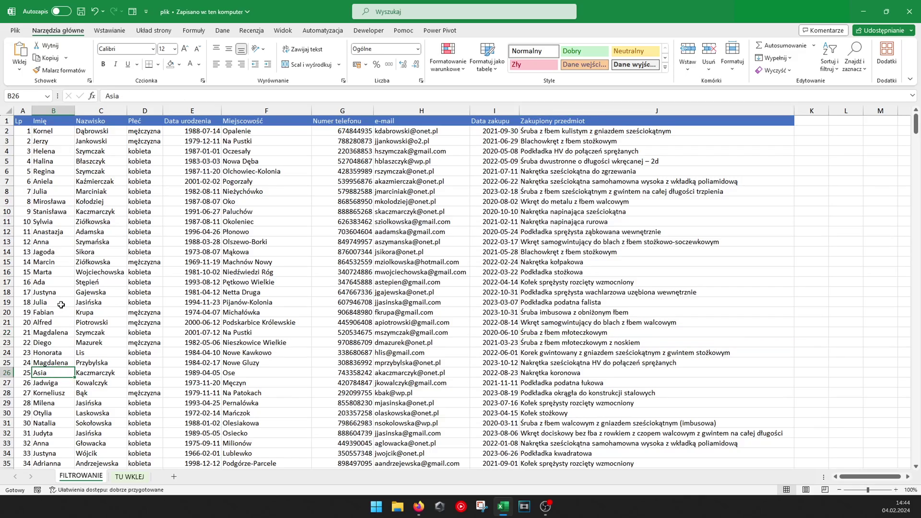
key(ctrl+Down)
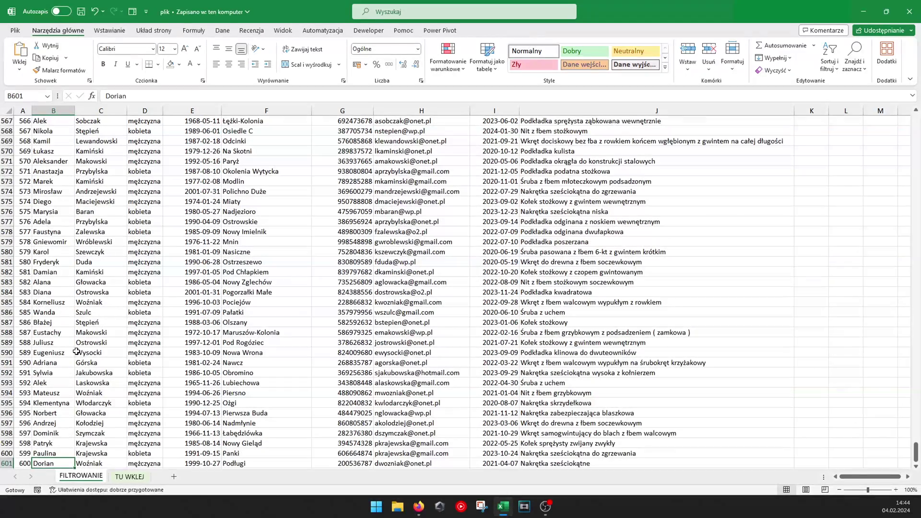
click(7, 462)
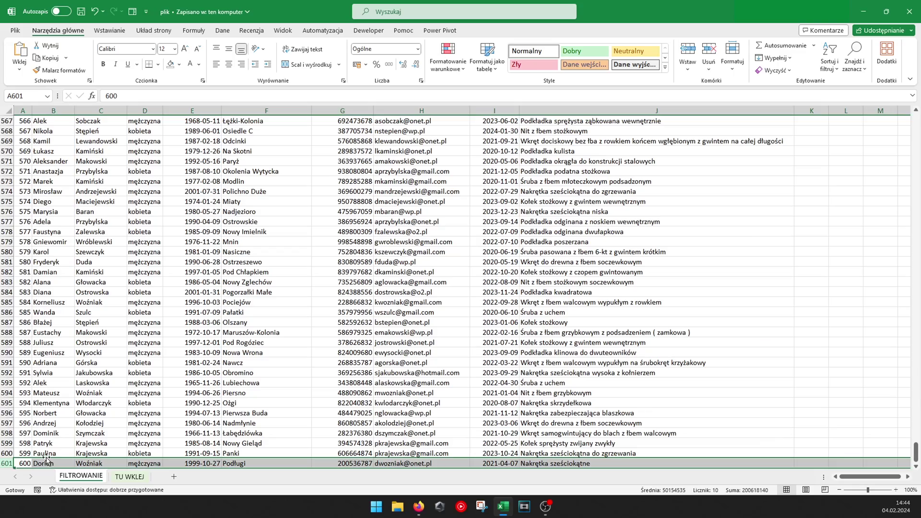
key(ctrl+Home)
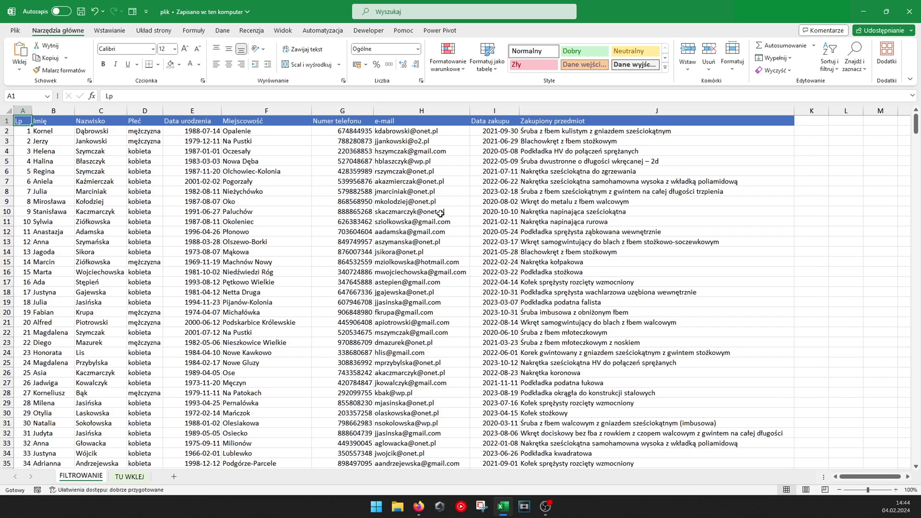
scroll(140, 265, down, 9)
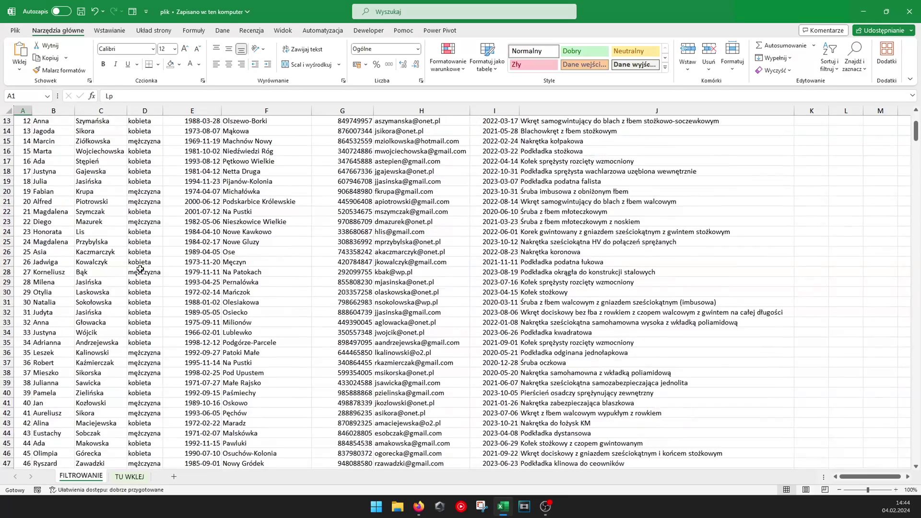
scroll(140, 269, down, 16)
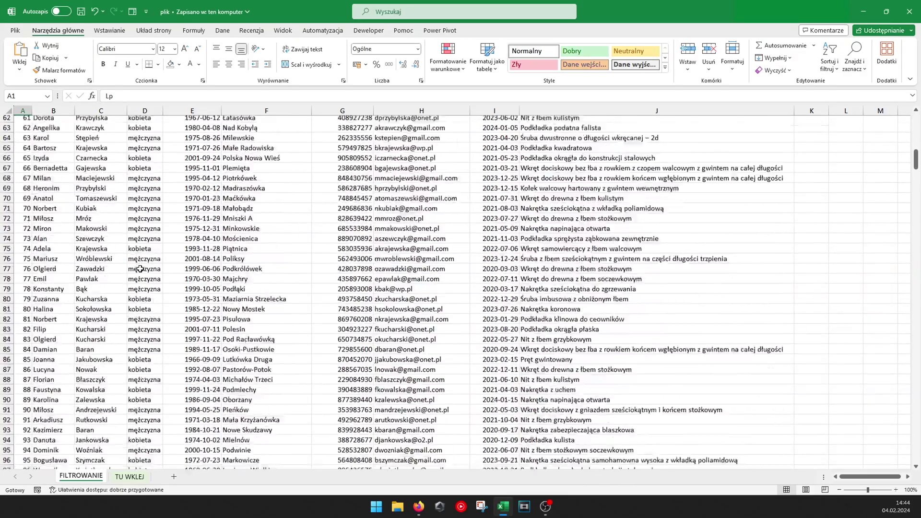
scroll(140, 268, down, 13)
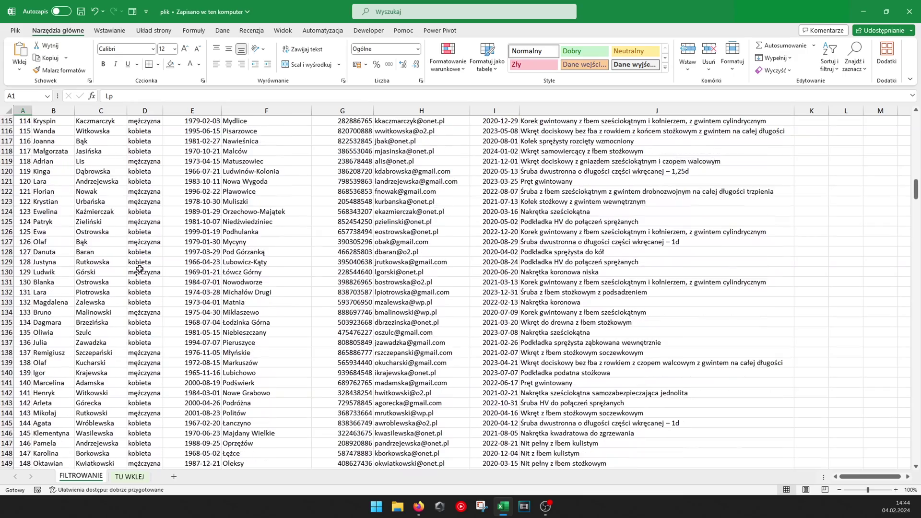
scroll(140, 269, down, 9)
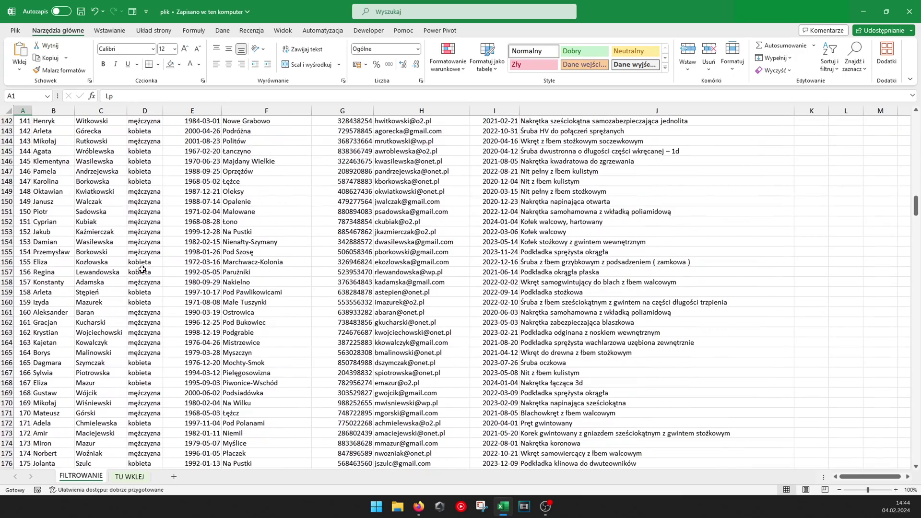
click(249, 373)
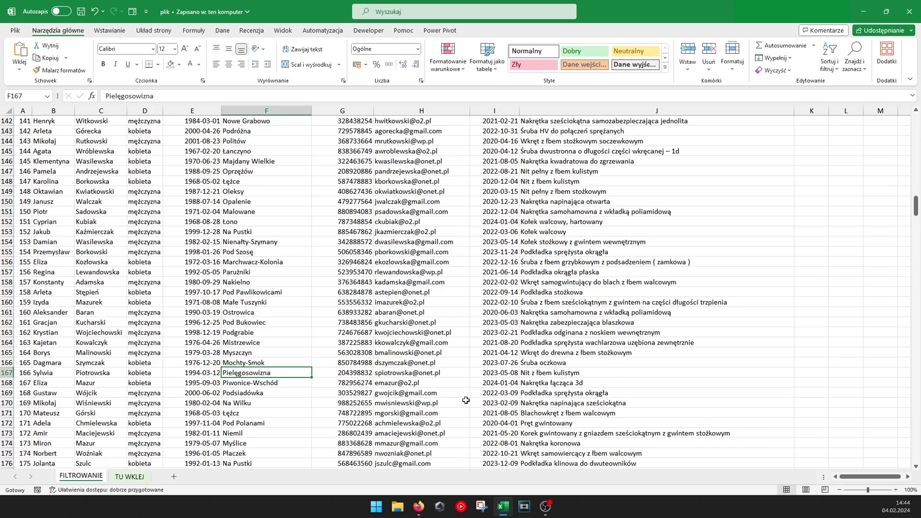
scroll(461, 398, down, 6)
scroll(453, 401, down, 7)
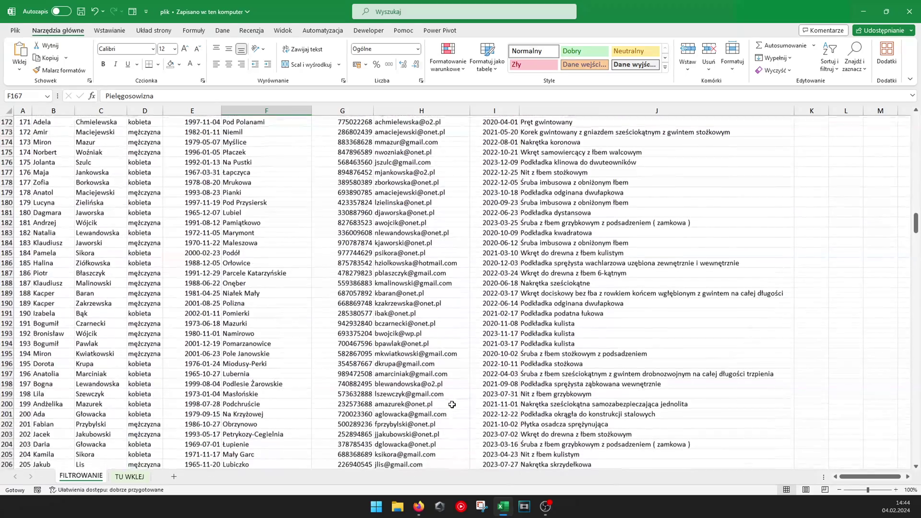
key(ctrl+Up)
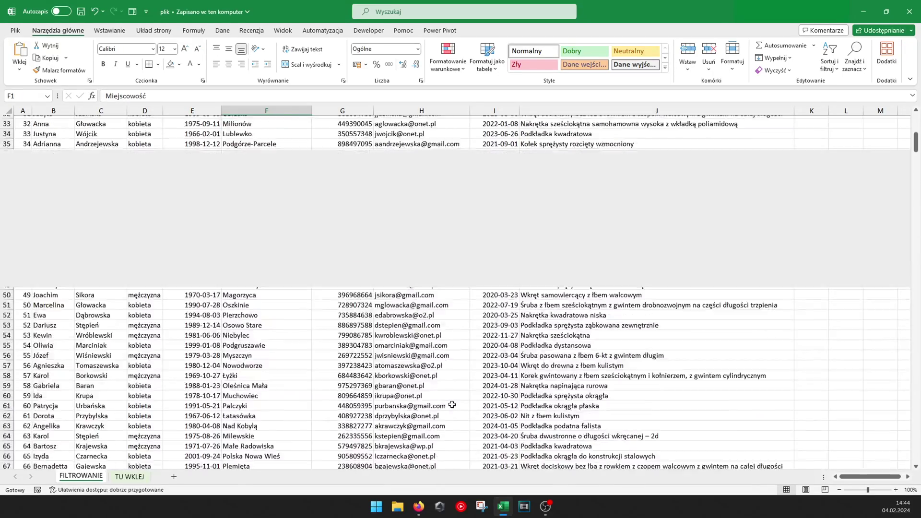
key(ctrl+Left)
key(ctrl+Down)
key(Right)
key(Right)
key(ctrl+Home)
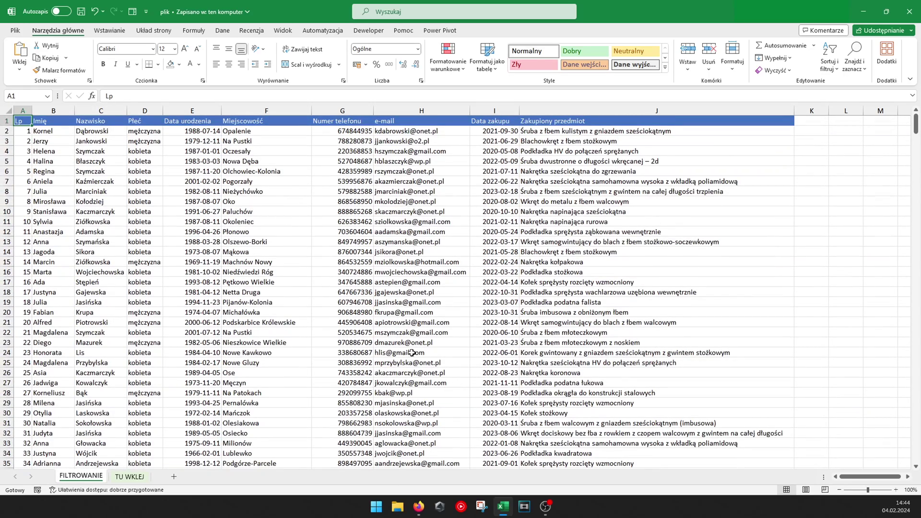
- Turn on column filters for the whole table from a single cell in the e-mail column, and remove them again
click(400, 191)
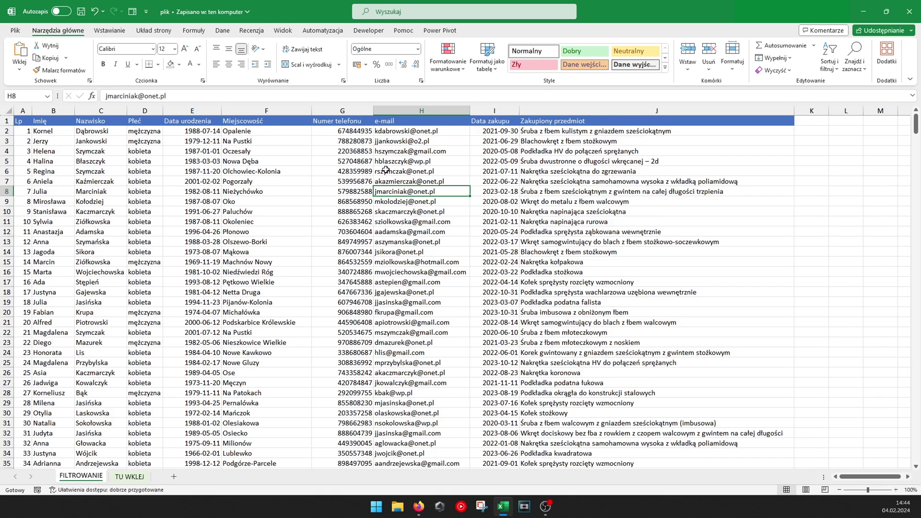
click(228, 31)
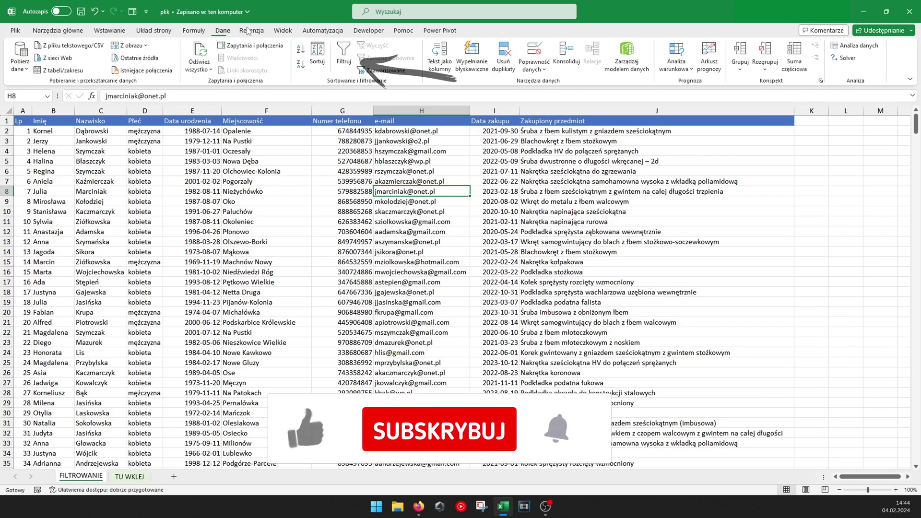
click(339, 53)
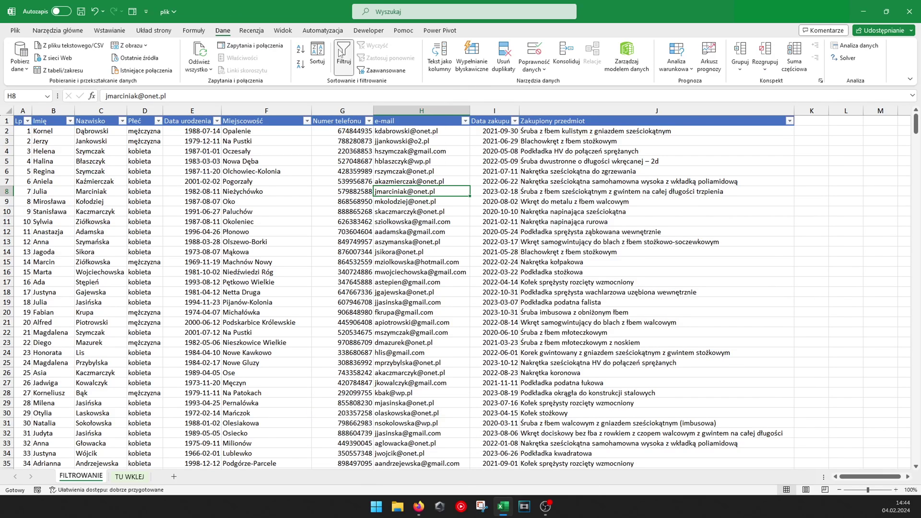
click(10, 121)
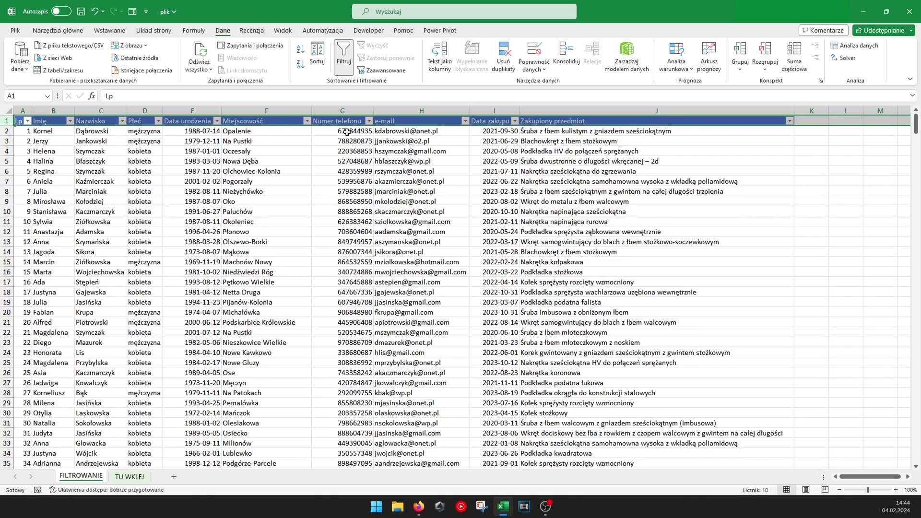
click(424, 254)
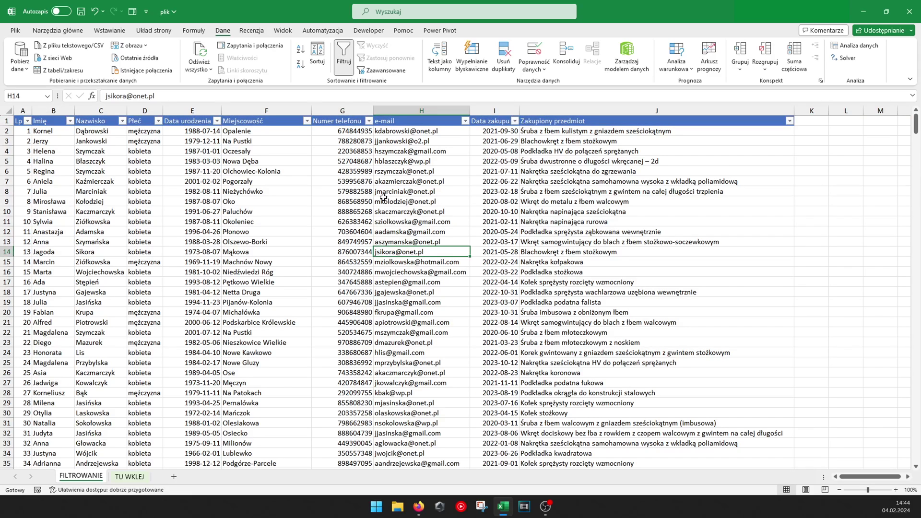
click(345, 57)
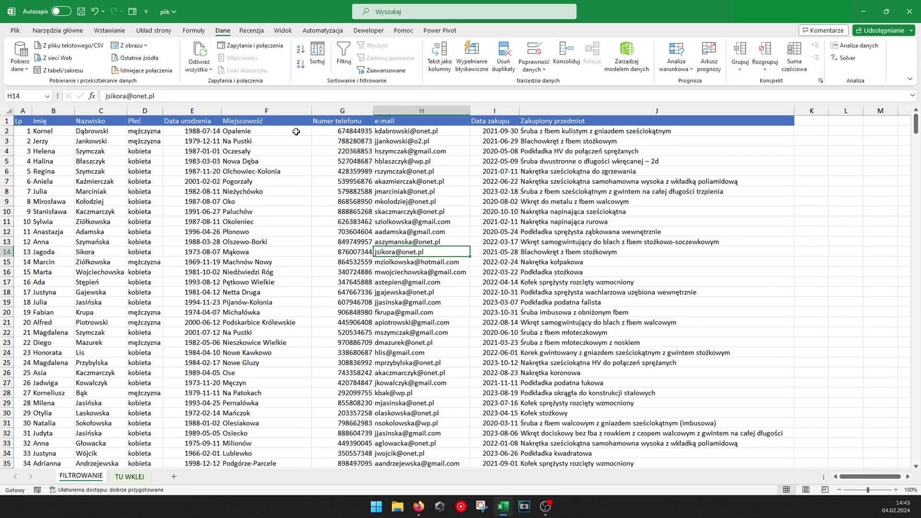
- Try to turn on filters with only the empty cell L13 outside the table selected
click(22, 121)
key(ctrl+a)
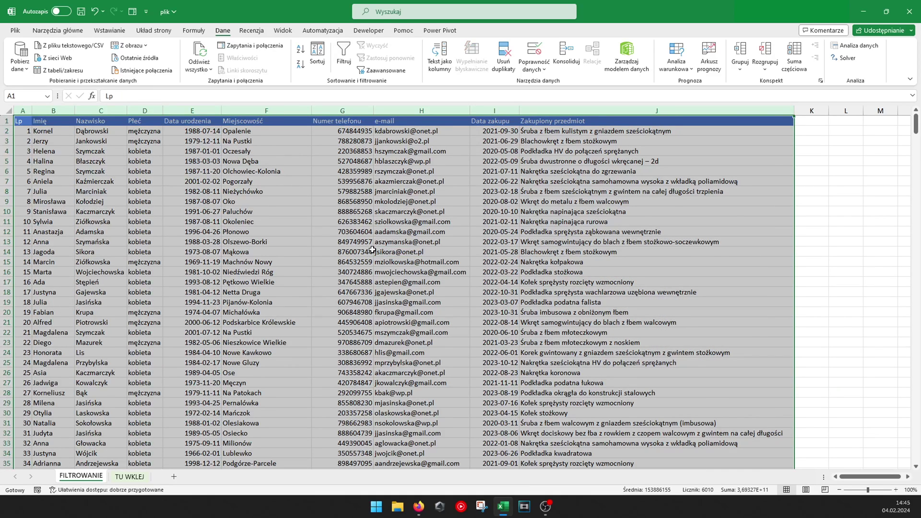
click(346, 258)
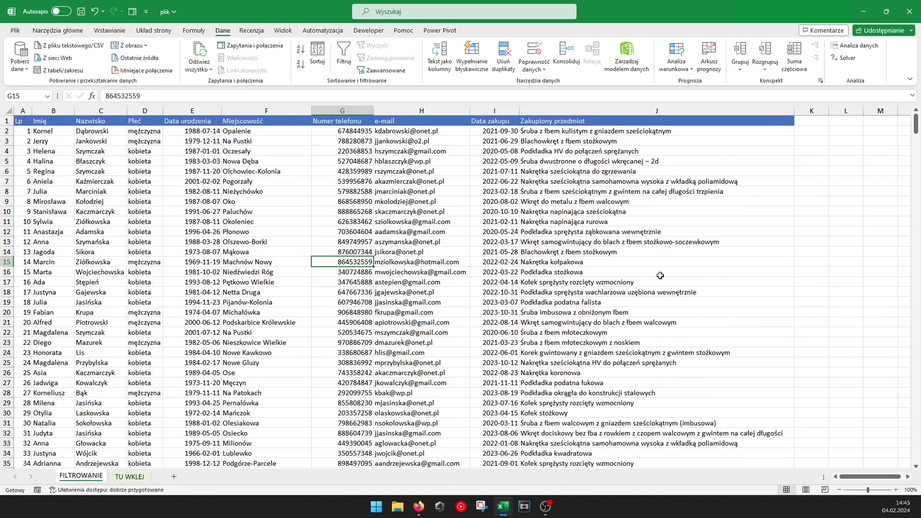
click(853, 240)
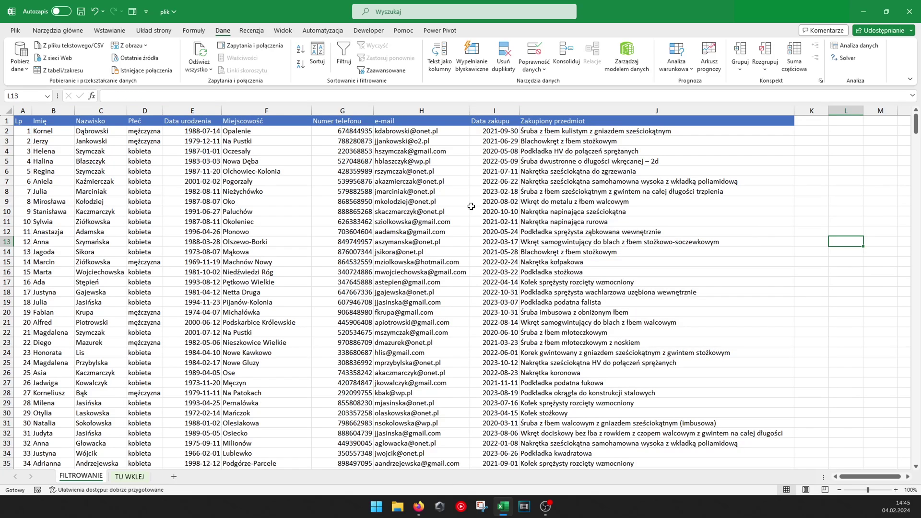
click(349, 57)
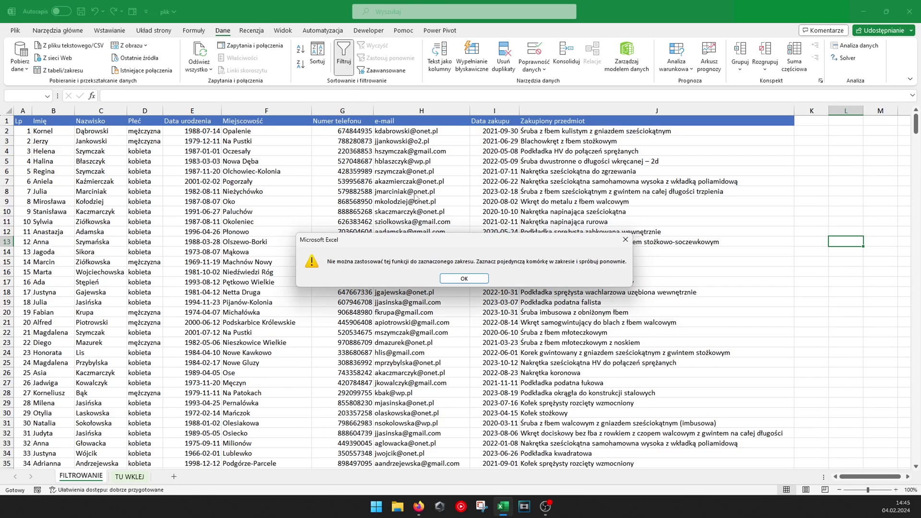
click(464, 279)
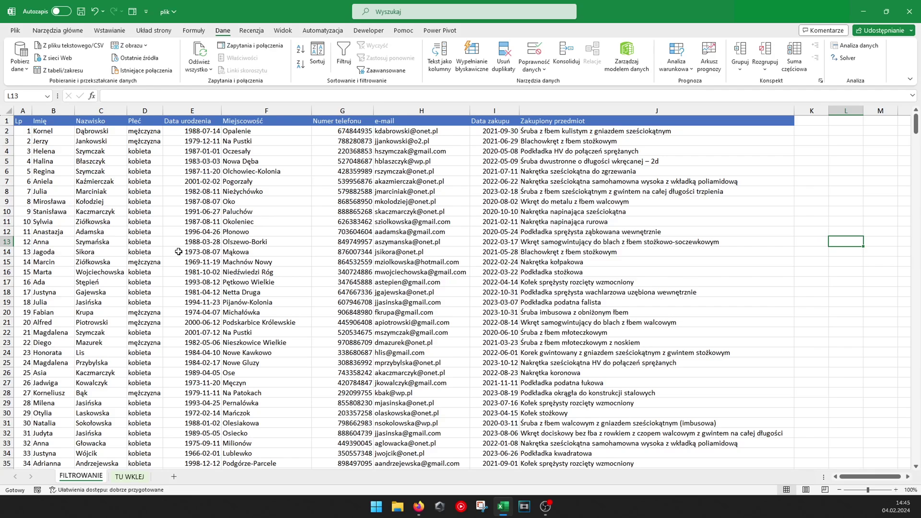
- Apply filters to only the range A9:E15, inspect the filter list in its first column, and remove the filters
drag(29, 200, 214, 263)
click(344, 55)
click(27, 202)
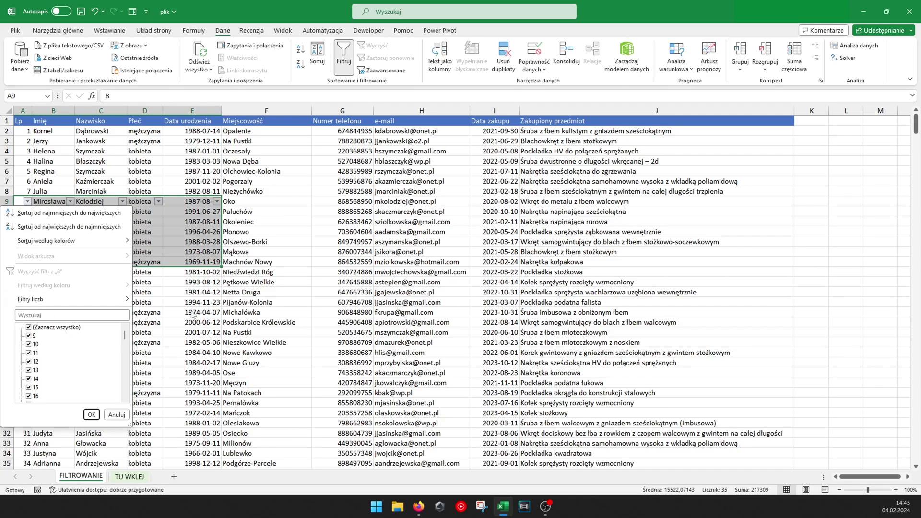
scroll(123, 385, down, 2)
click(161, 344)
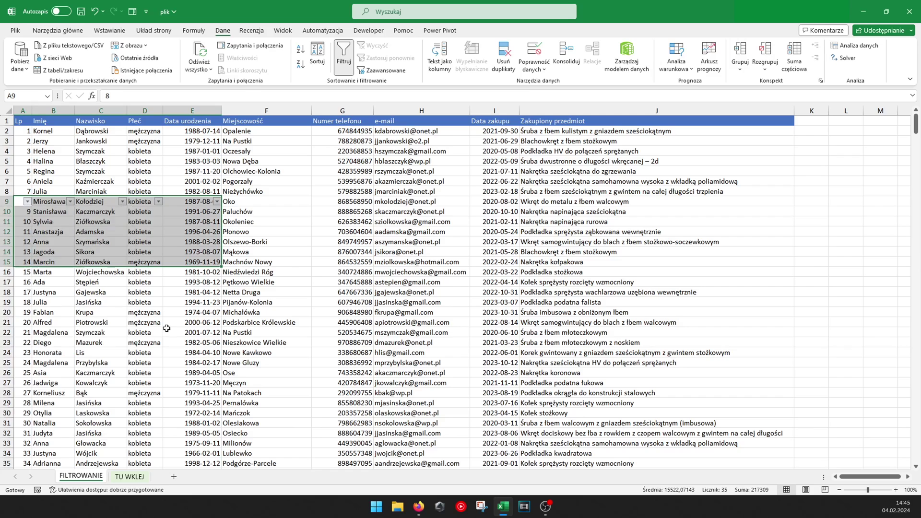
click(122, 202)
click(199, 272)
click(342, 70)
- Turn on column filters for the whole table from a single cell in the Numer telefonu column
click(357, 213)
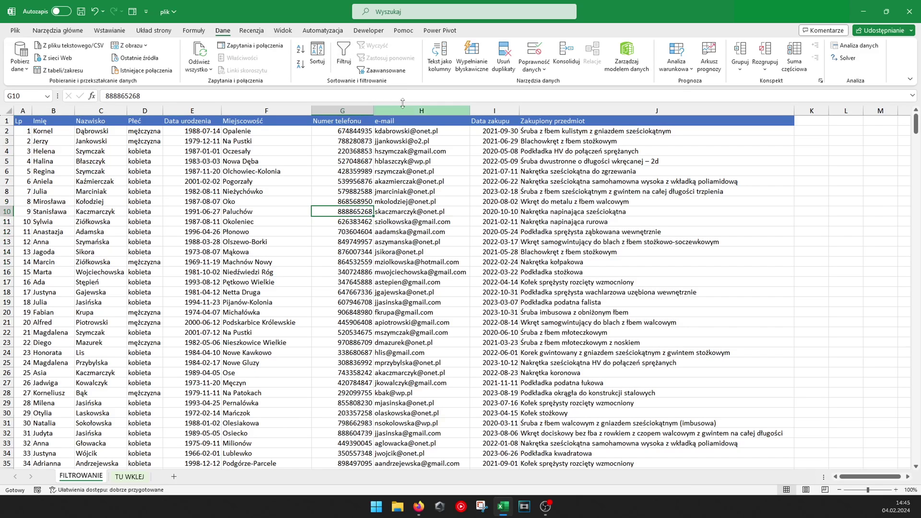
click(344, 51)
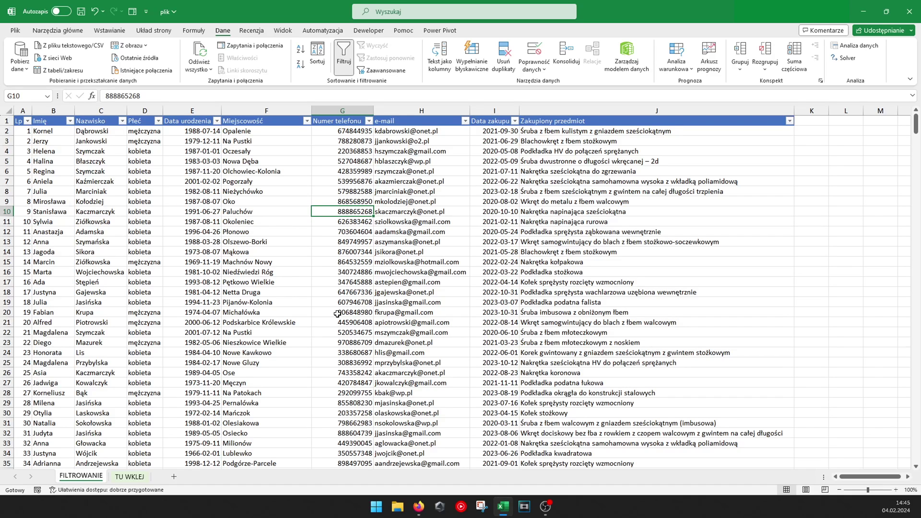
key(ctrl+shift+l)
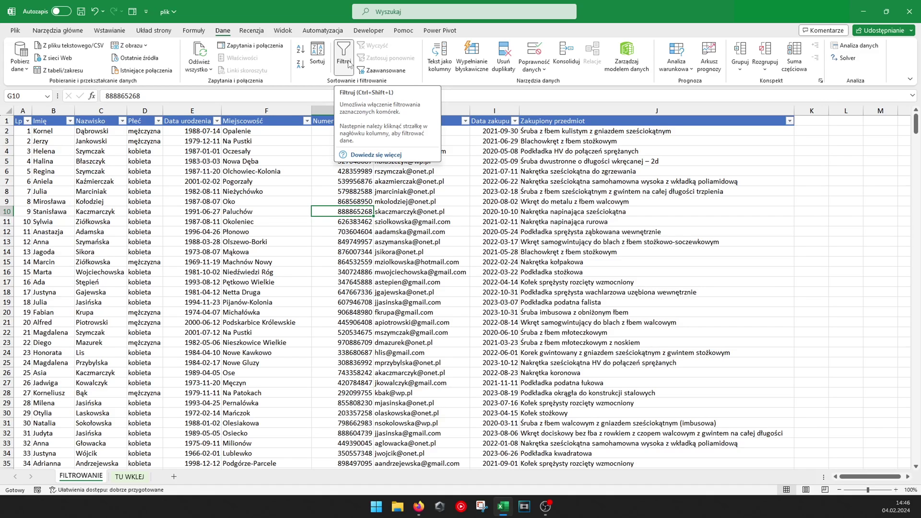
click(302, 174)
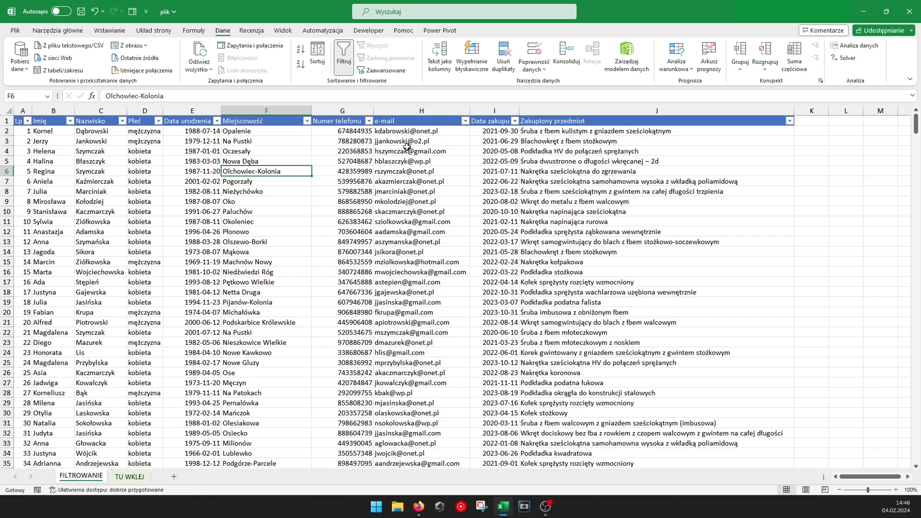
- Filter the Data zakupu column to show only purchases from 2022
click(514, 121)
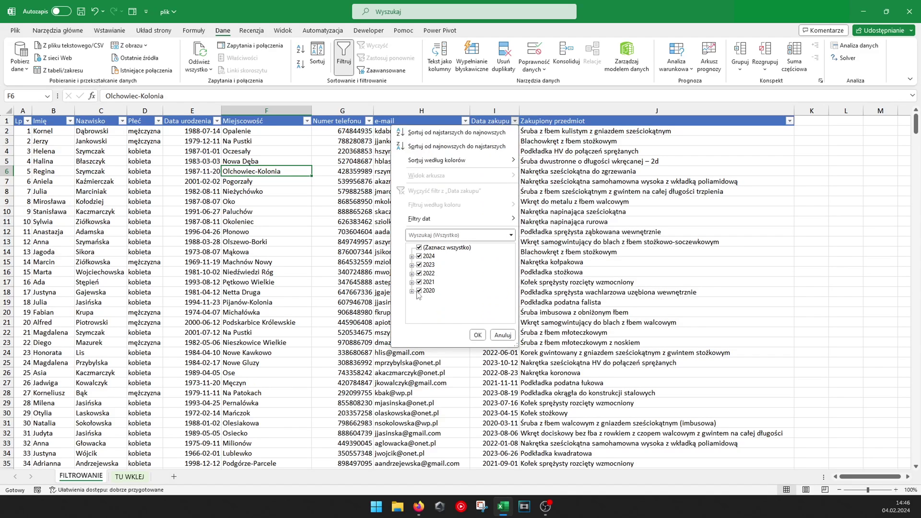
click(420, 248)
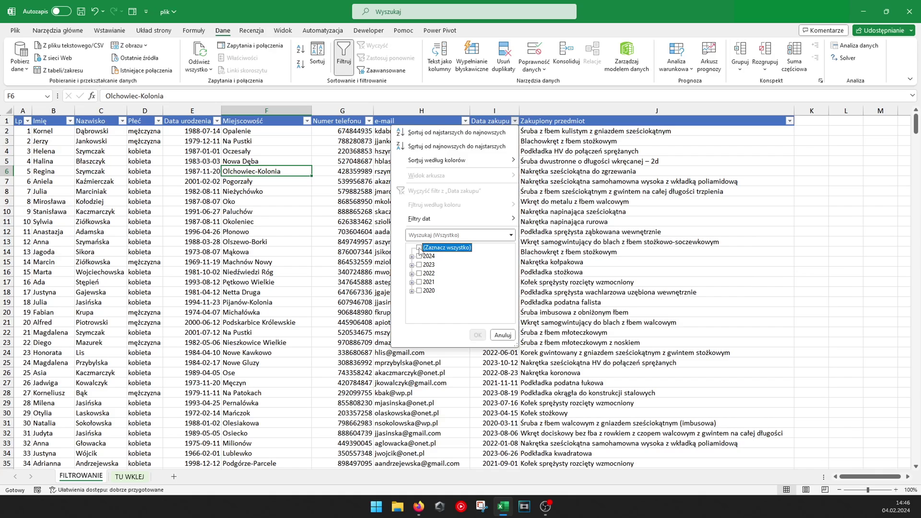
click(420, 248)
click(420, 248)
click(419, 274)
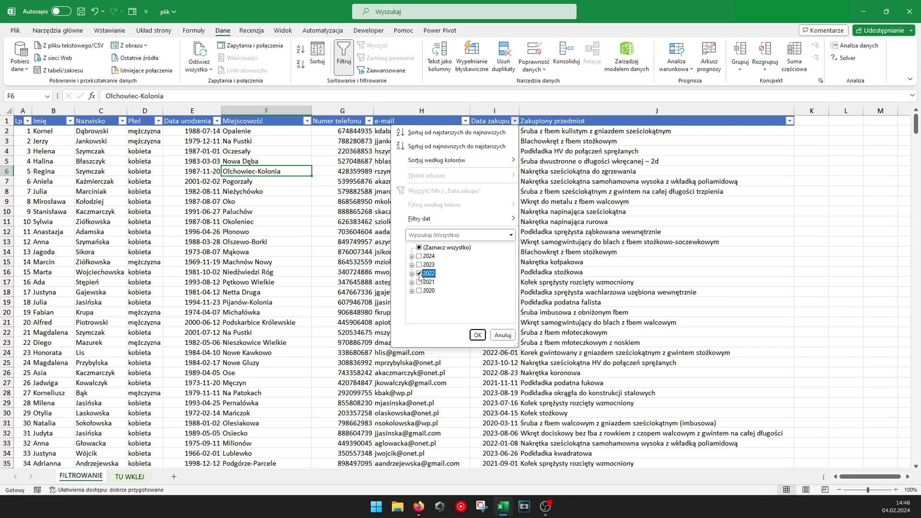
click(476, 335)
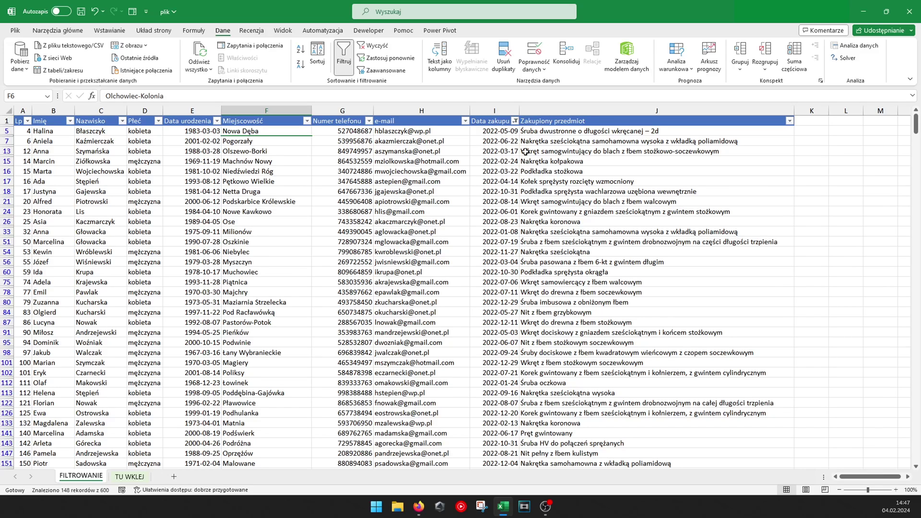
- Filter the Płeć column to show only mężczyzna records
click(158, 121)
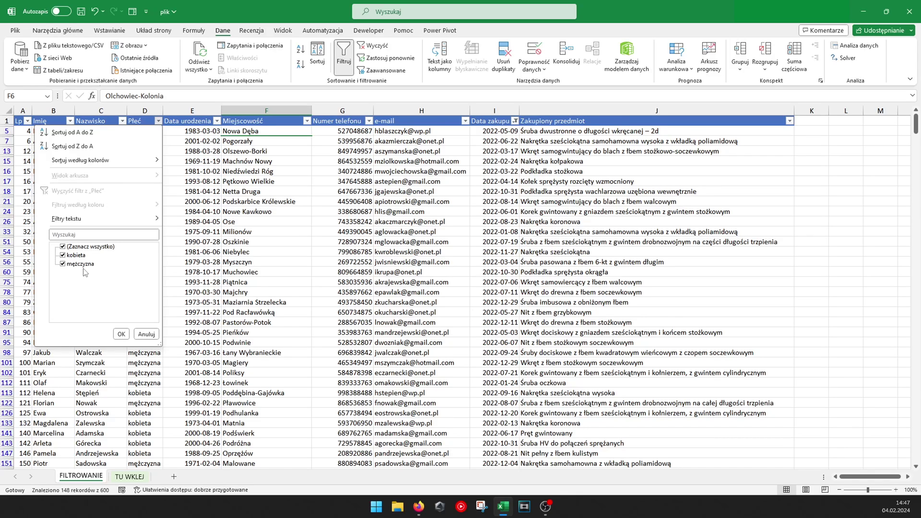
click(63, 247)
click(63, 246)
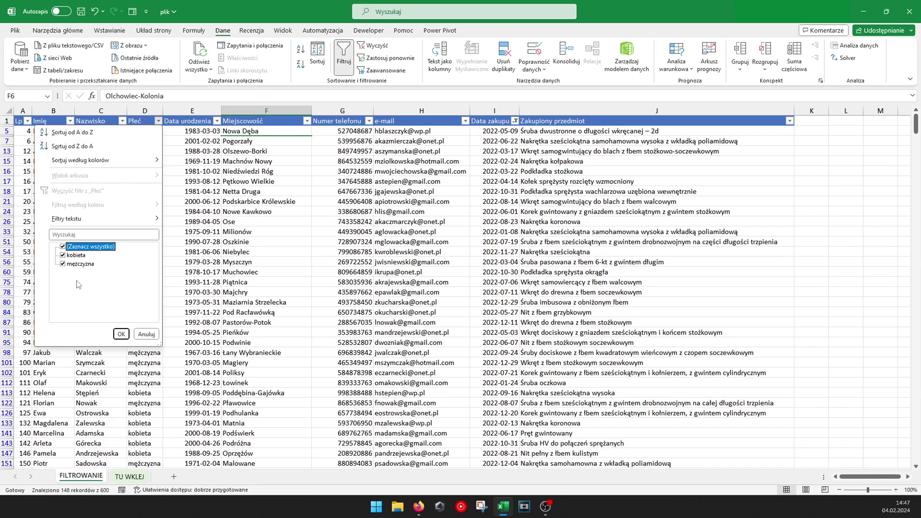
click(63, 255)
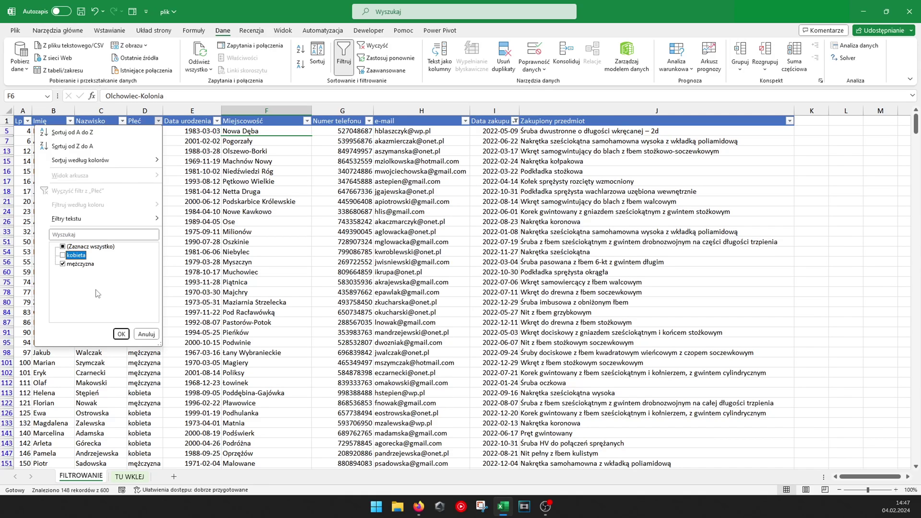
click(121, 335)
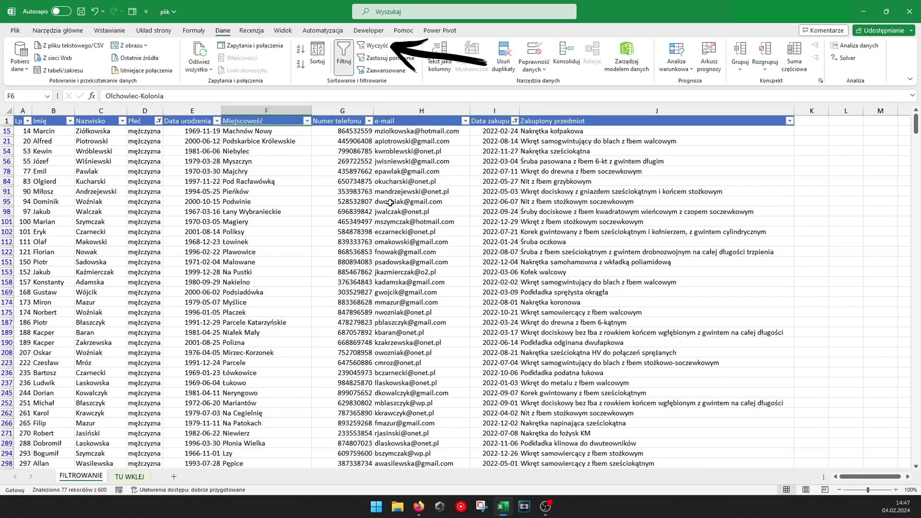
- Clear all filters from the table and check the filter lists of the Lp, Imię and Nazwisko columns
click(374, 46)
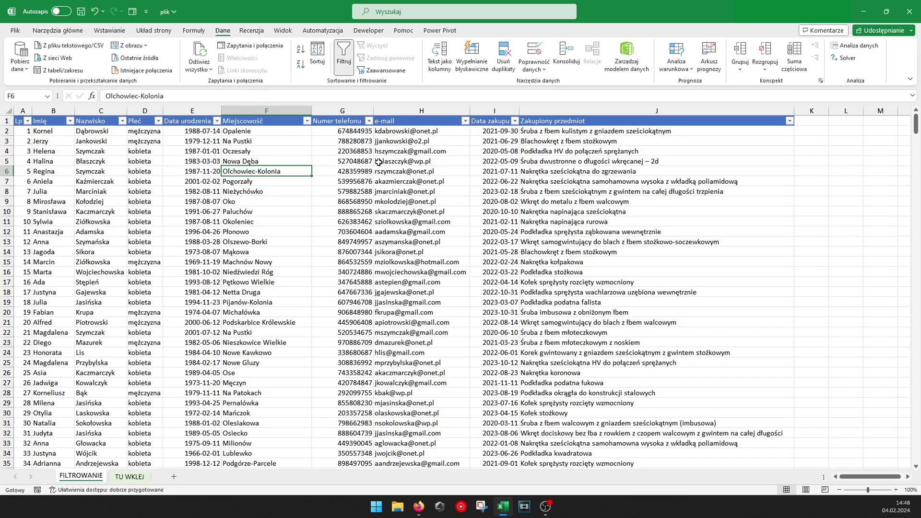
click(28, 121)
click(73, 122)
click(122, 121)
key(Escape)
- In the Data zakupu filter, deselect all dates, expand 2022 and styczeń, and select only day 08
click(515, 121)
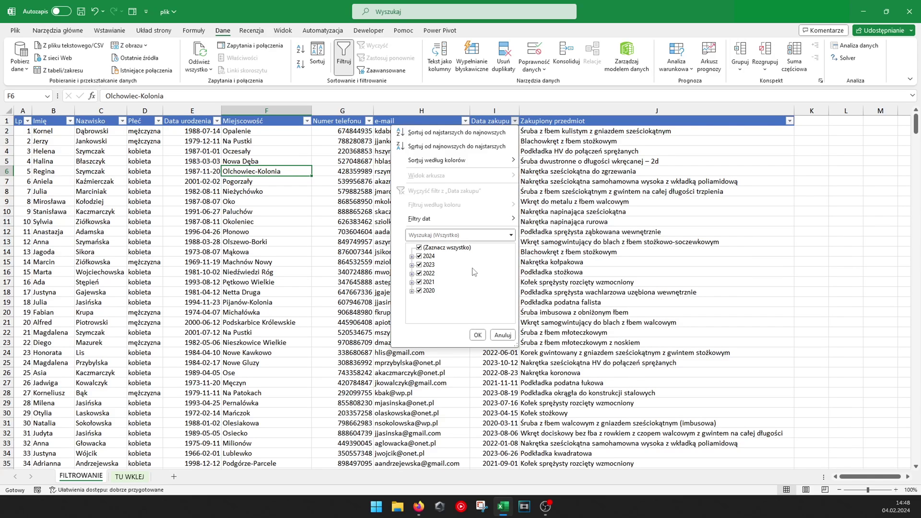
click(419, 248)
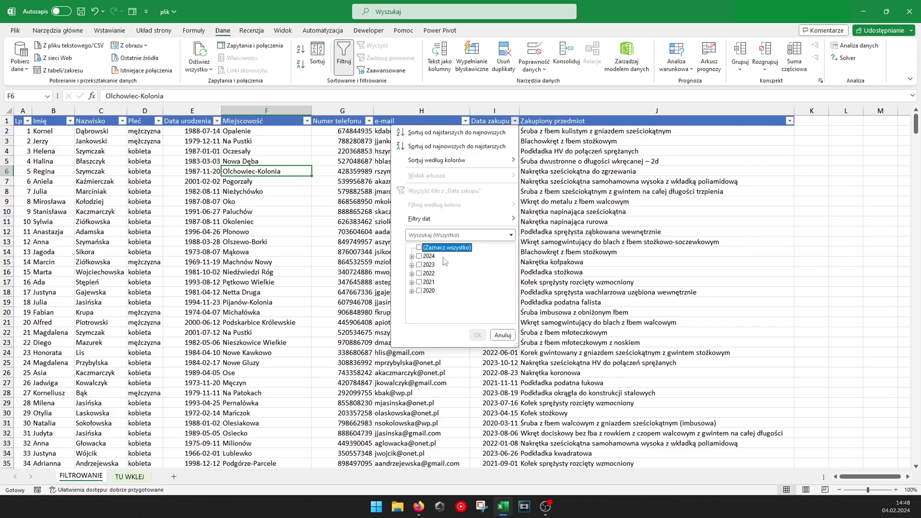
click(412, 274)
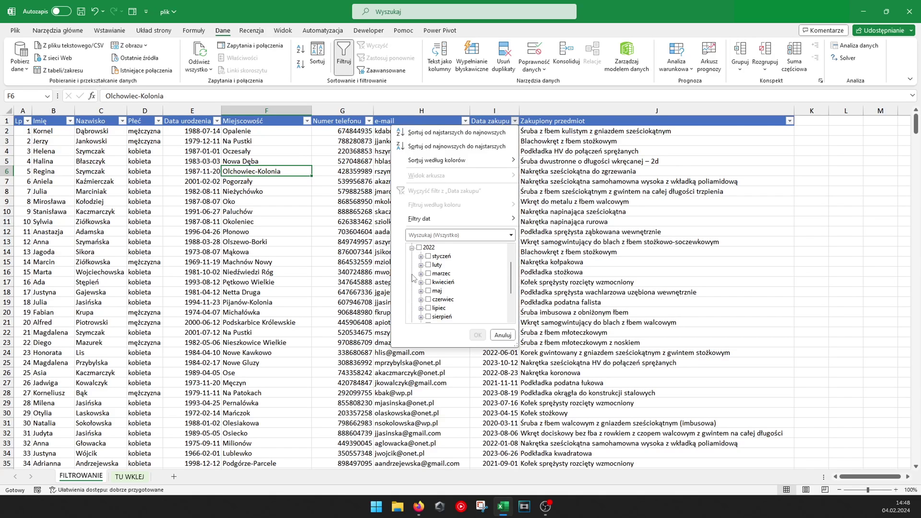
click(421, 257)
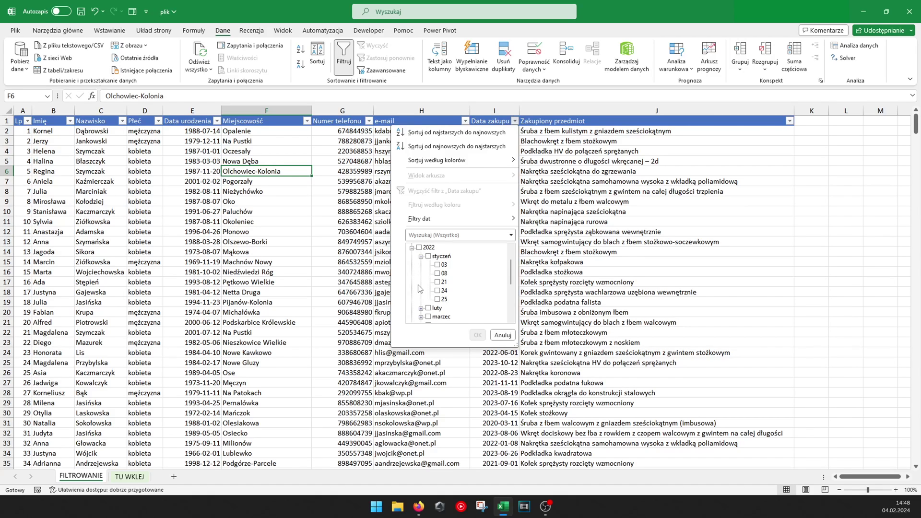
click(437, 273)
scroll(438, 276, up, 1)
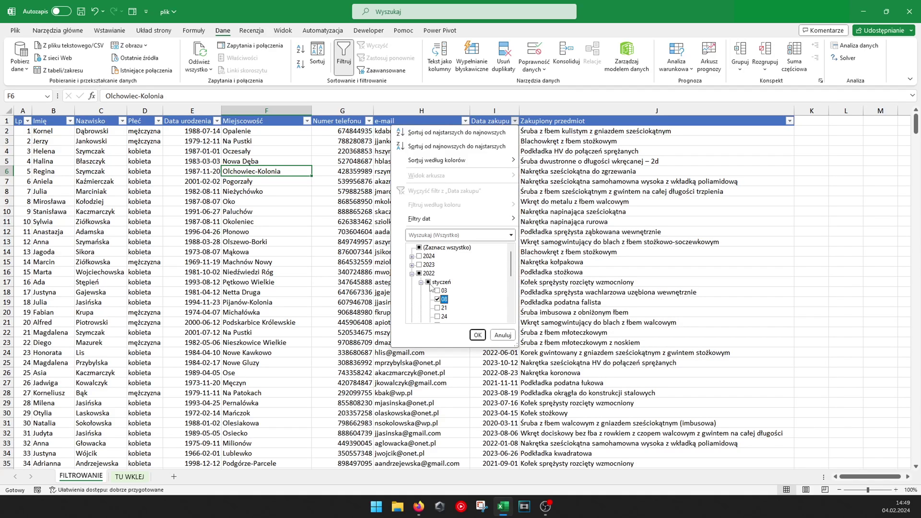
- Add days 03, 21, 24 and 25 of styczeń 2022 to the date selection and apply the filter
scroll(439, 287, down, 1)
click(437, 265)
click(437, 281)
click(437, 290)
click(437, 299)
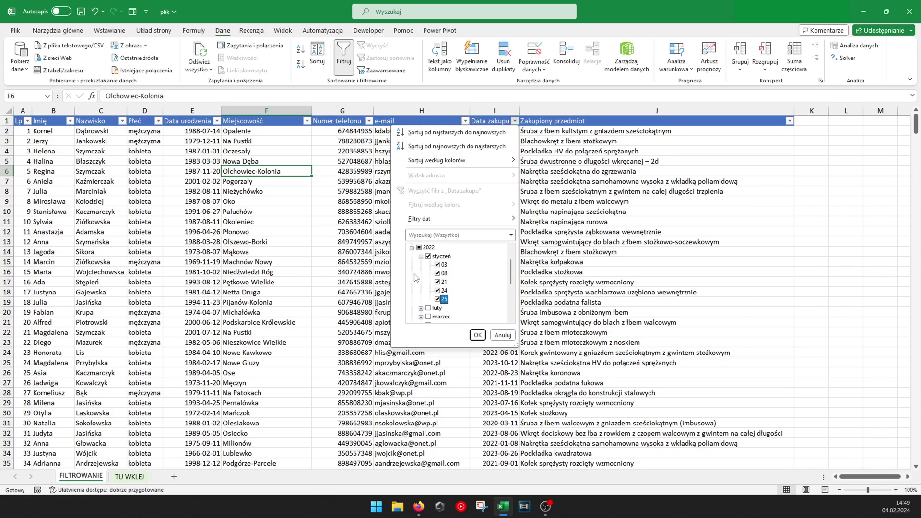
scroll(511, 276, up, 1)
scroll(511, 276, up, 1)
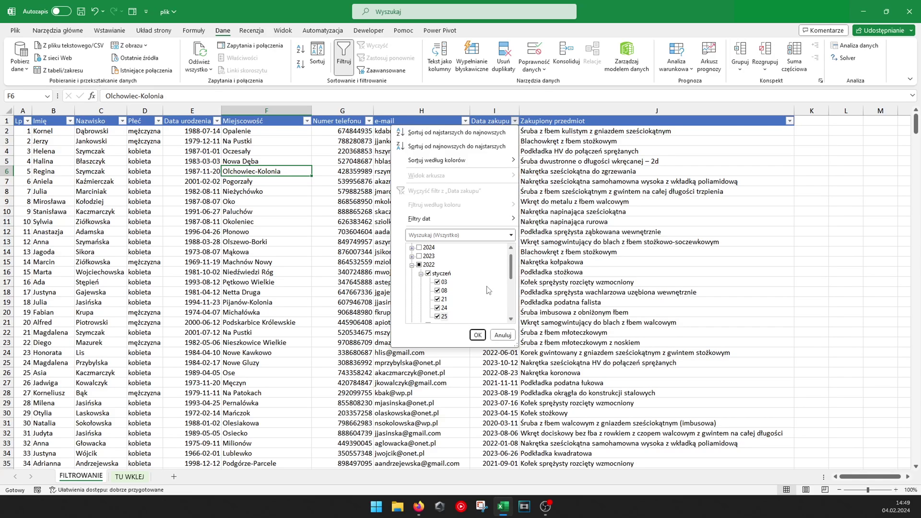
click(477, 334)
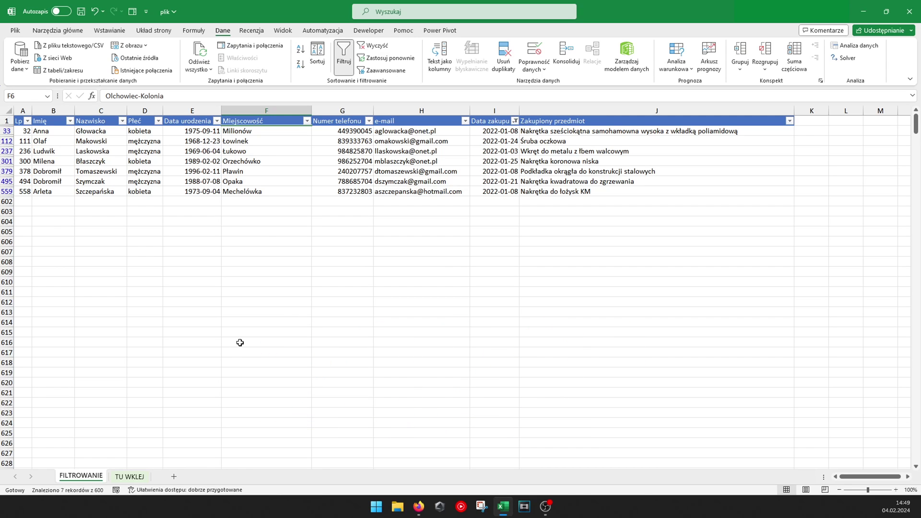
- Clear all filters and filter the Płeć column to show only kobieta records
click(379, 46)
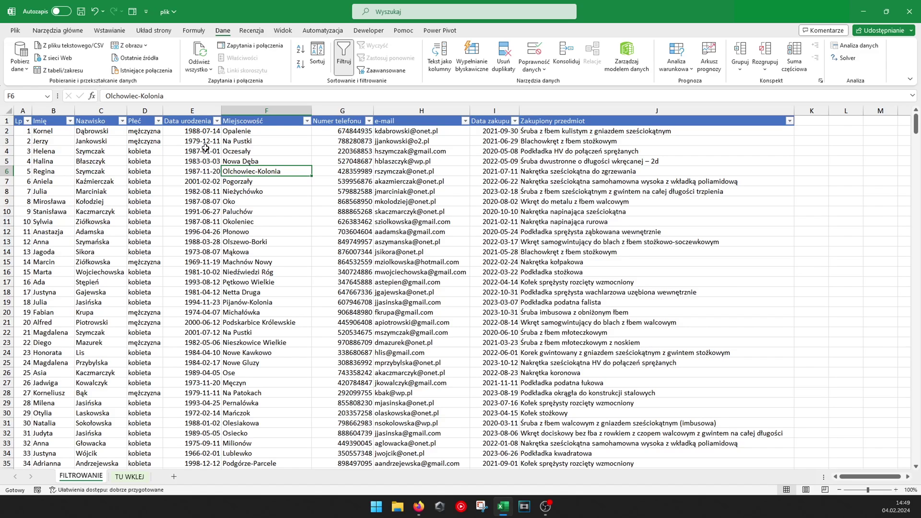
click(158, 120)
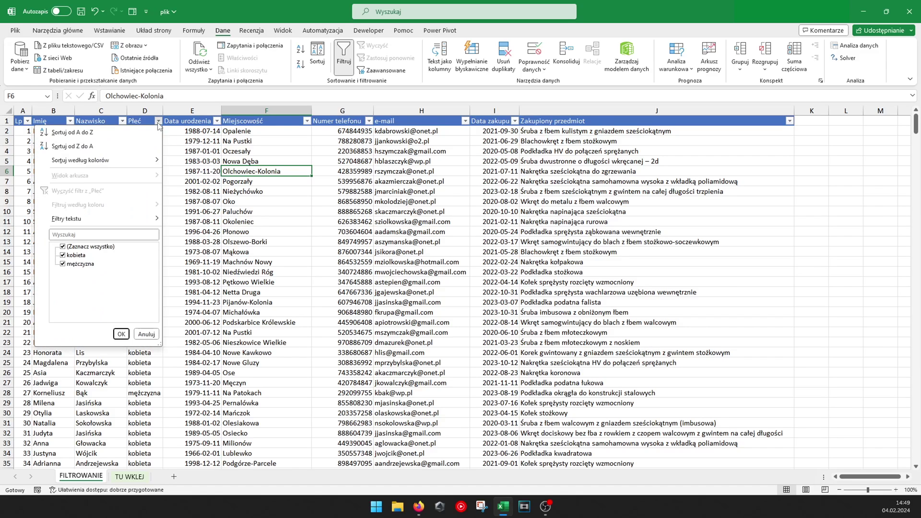
click(102, 247)
click(80, 256)
click(122, 334)
- Filter the Nazwisko column to show only one surname chosen from the value list
click(123, 121)
click(57, 247)
scroll(80, 281, down, 4)
scroll(80, 283, down, 3)
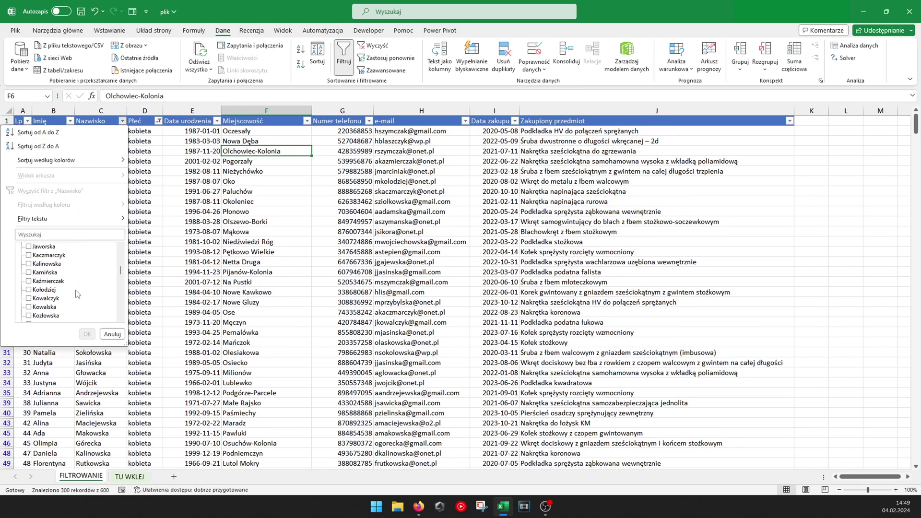
click(47, 274)
click(87, 334)
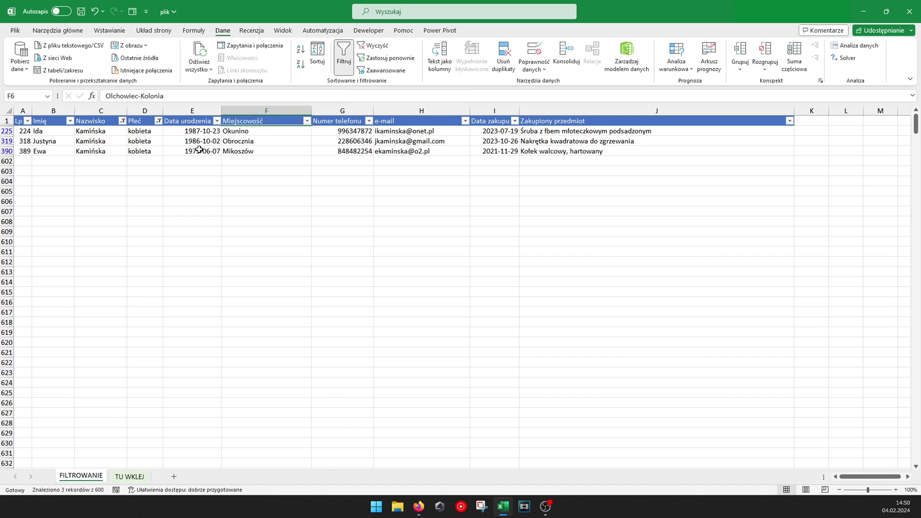
- Clear the Nazwisko filter and filter the column again by searching for part of a different surname
click(123, 122)
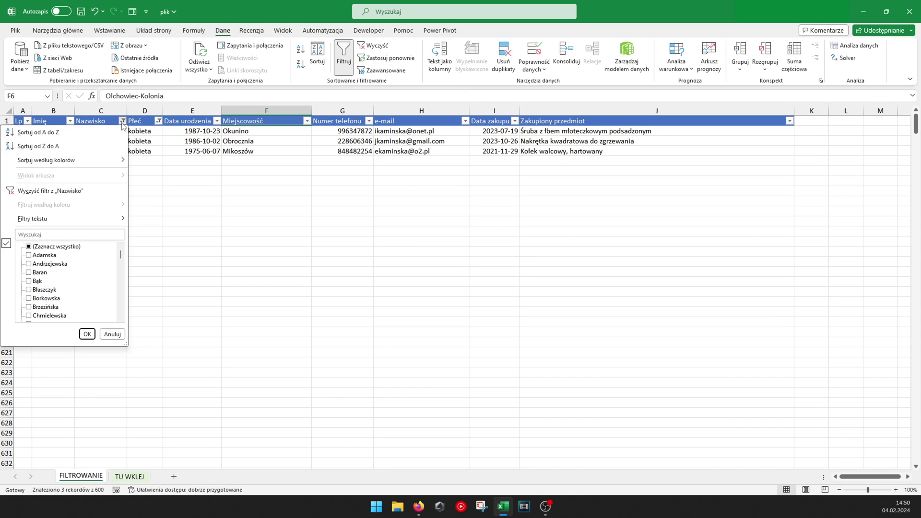
click(56, 194)
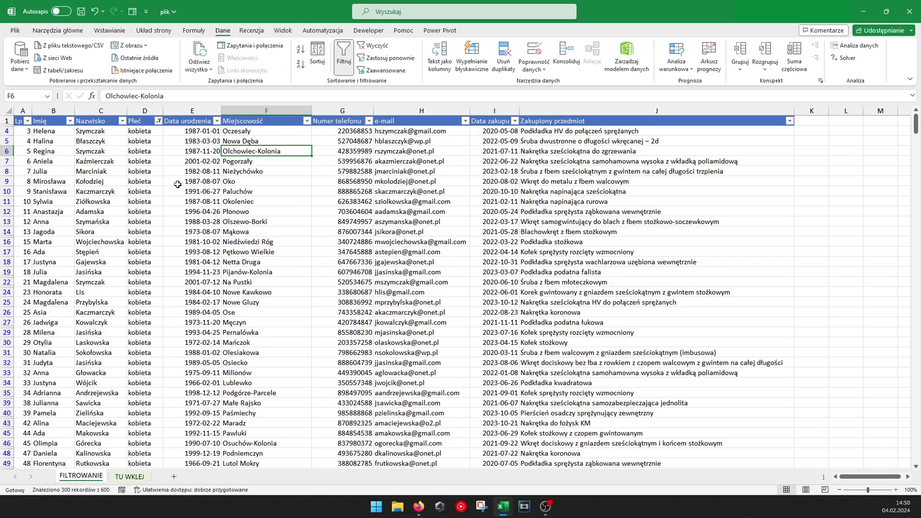
click(122, 121)
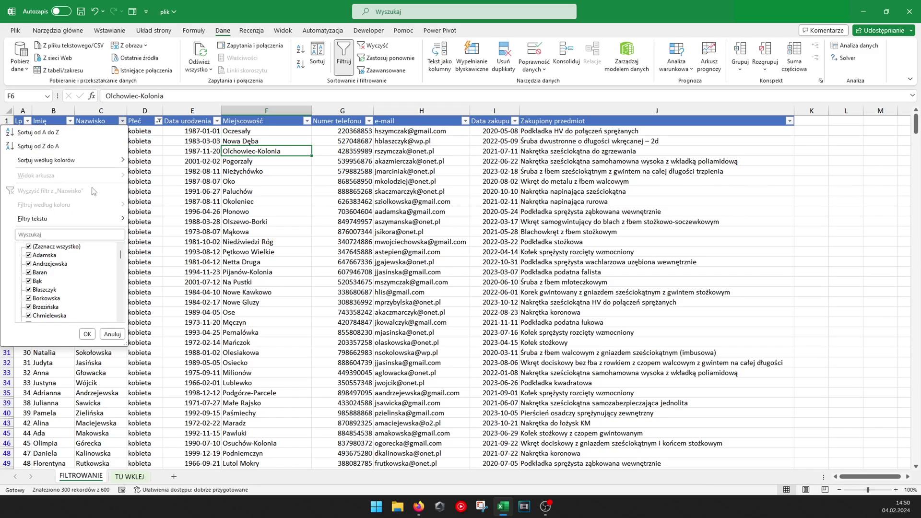
click(66, 236)
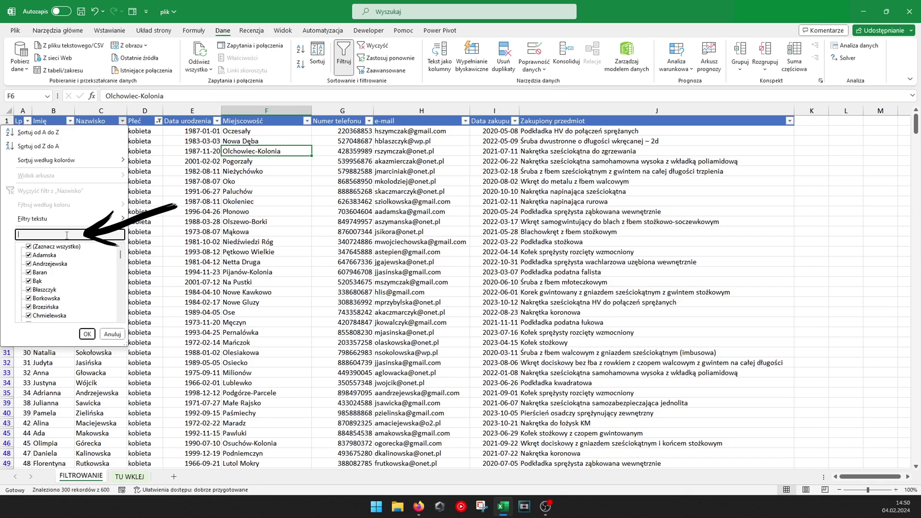
text(koa)
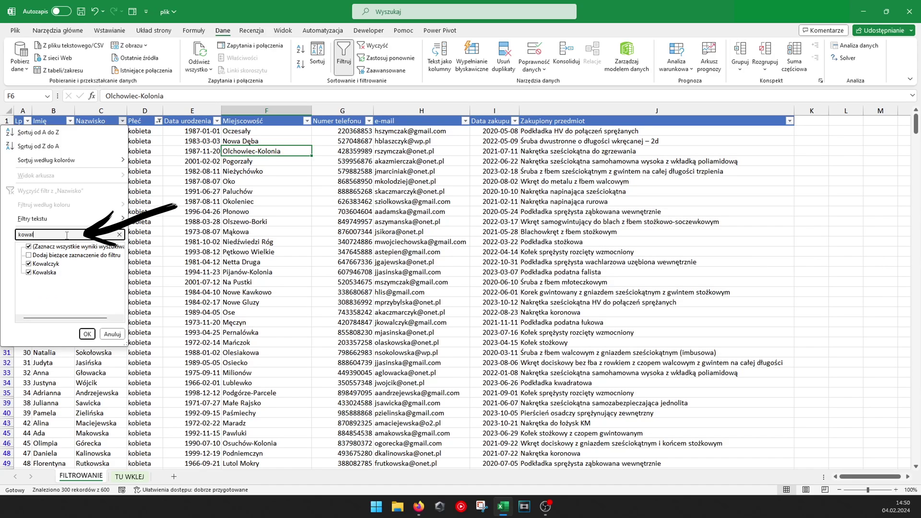
text(sk)
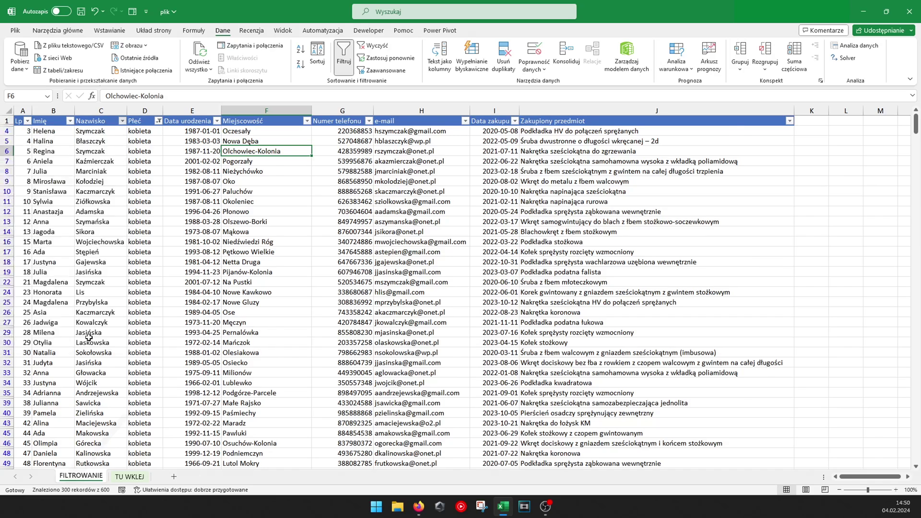
click(88, 335)
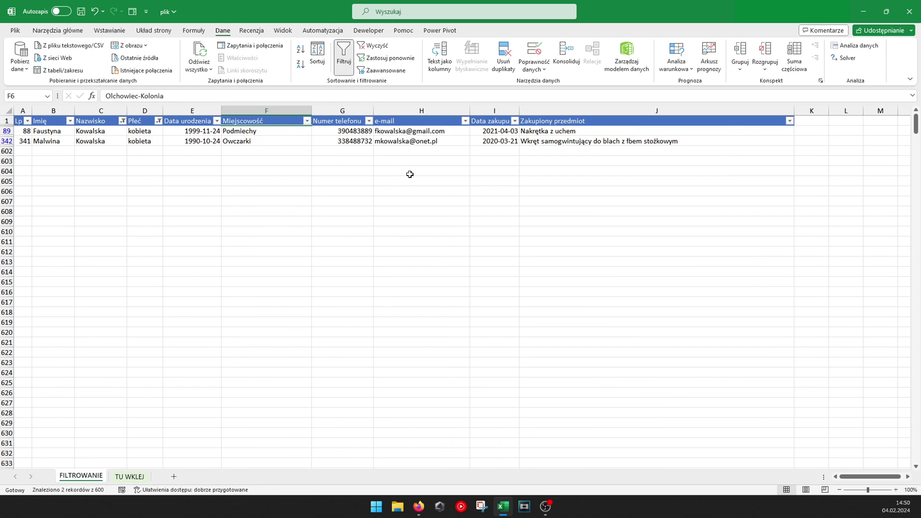
- Clear all filters and examine the number, text and date filter options of the Lp, Imię and Data urodzenia columns
click(379, 45)
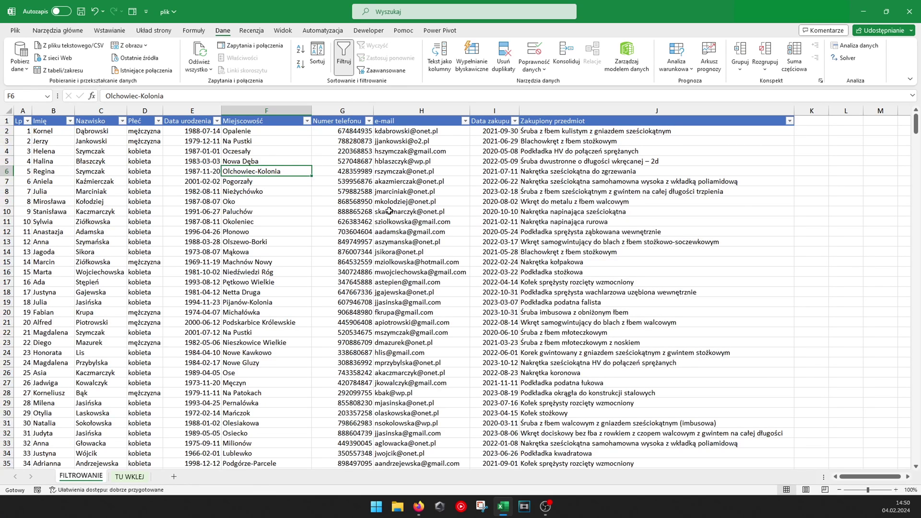
click(28, 121)
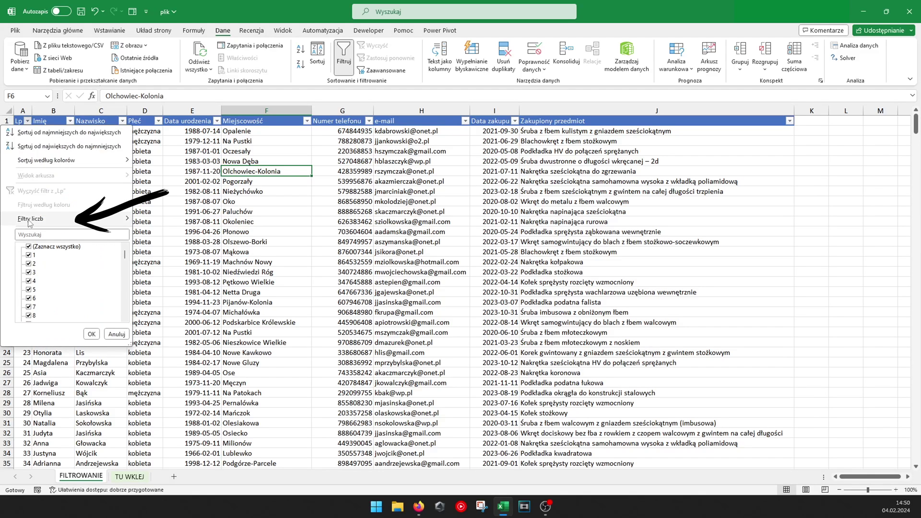
click(70, 121)
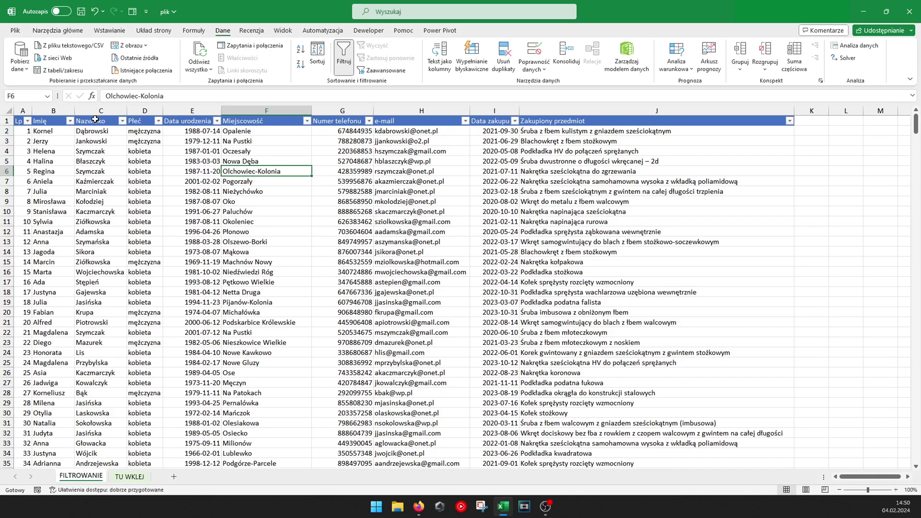
click(70, 120)
mouse_move(46, 222)
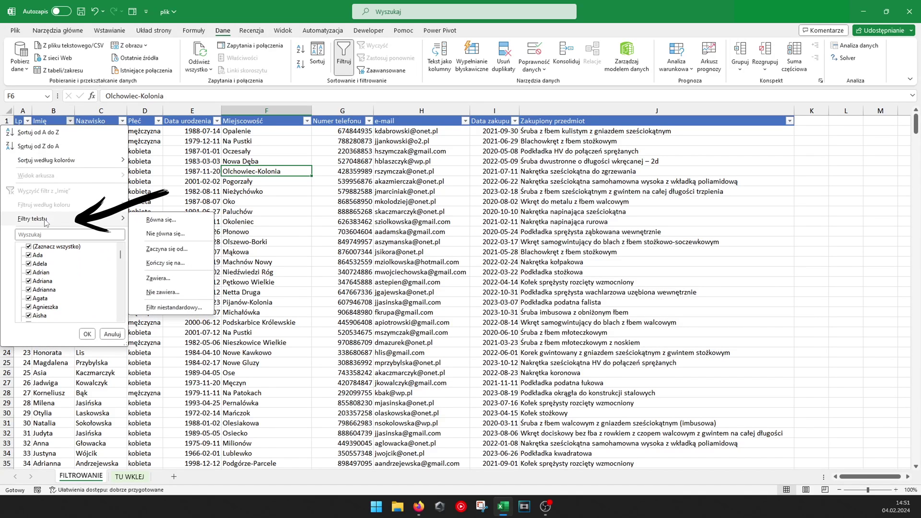
click(184, 155)
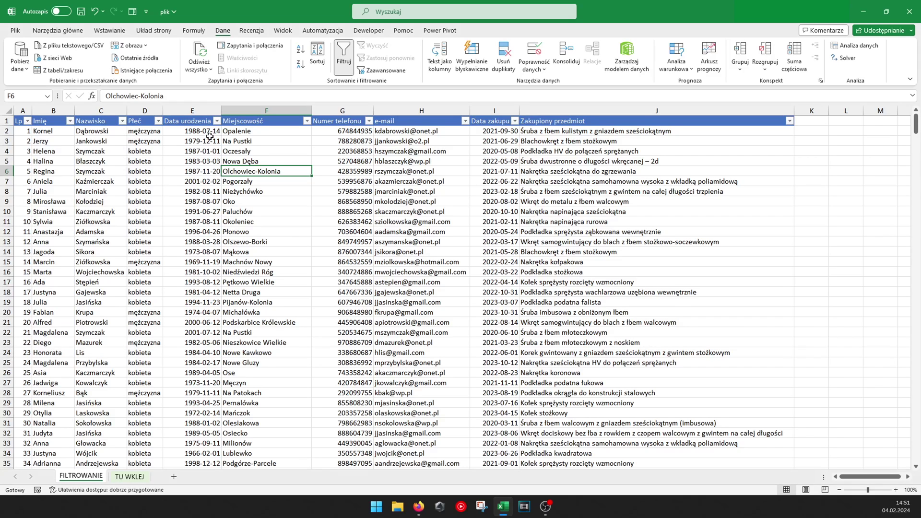
click(217, 121)
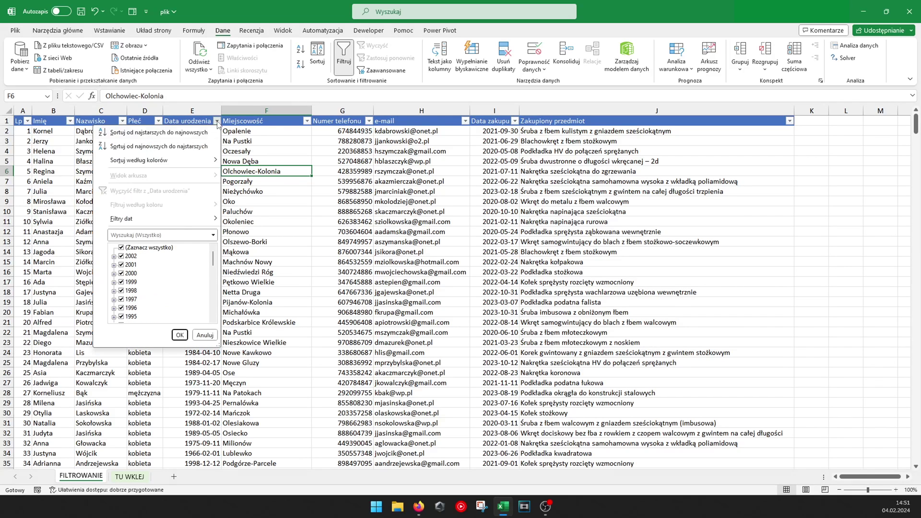
mouse_move(142, 222)
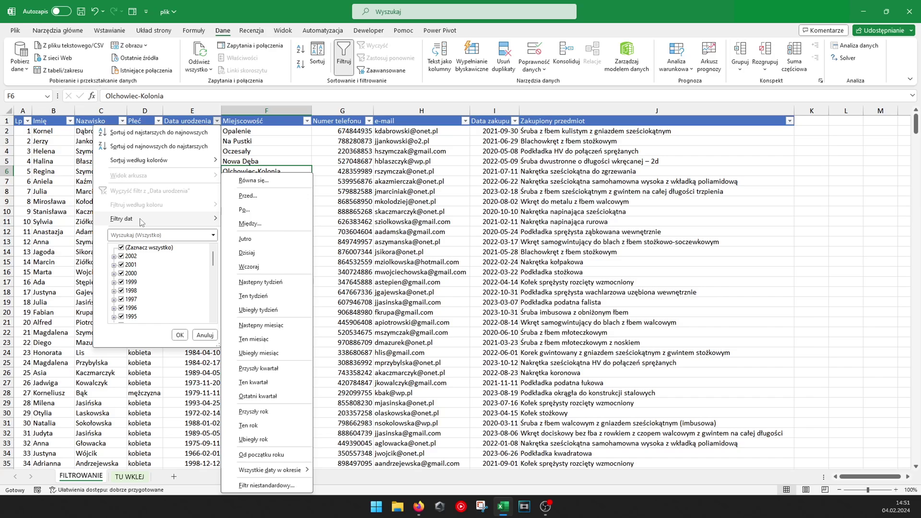
click(264, 151)
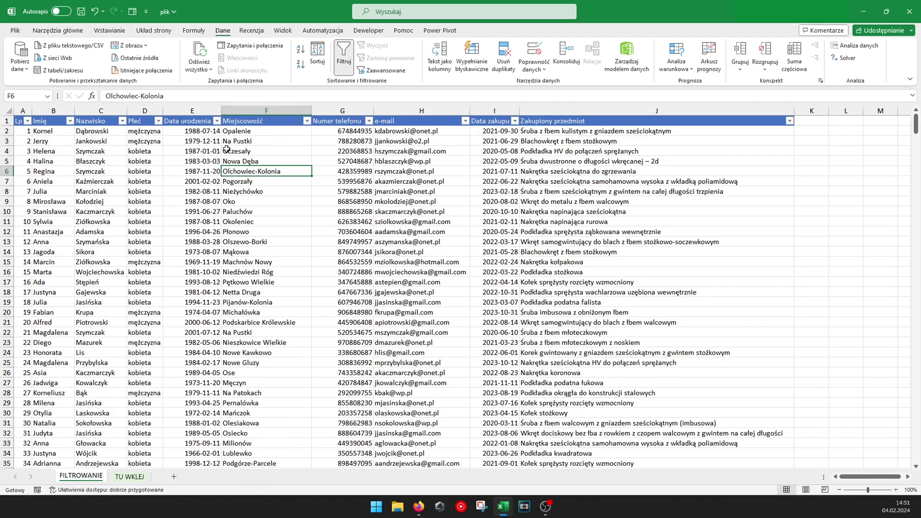
- Change the number format of the Data urodzenia column to Ogólne
click(194, 132)
click(193, 152)
click(195, 193)
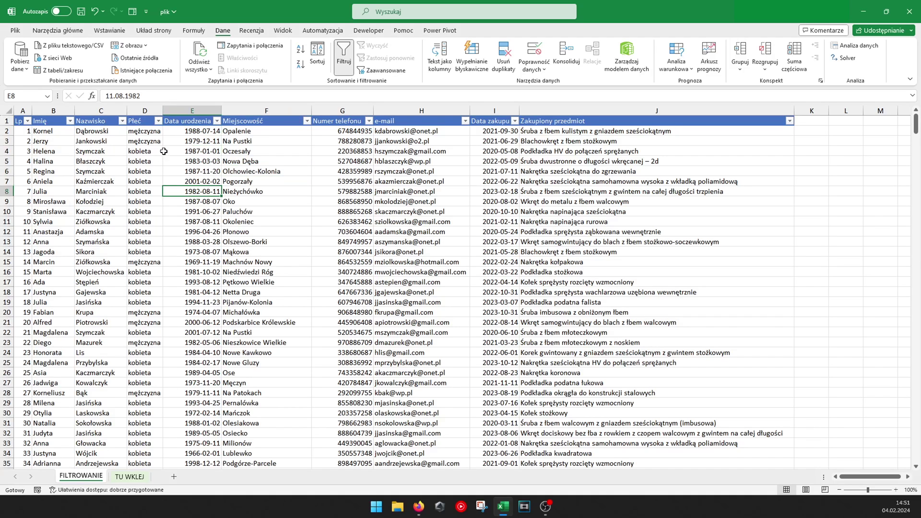
click(77, 33)
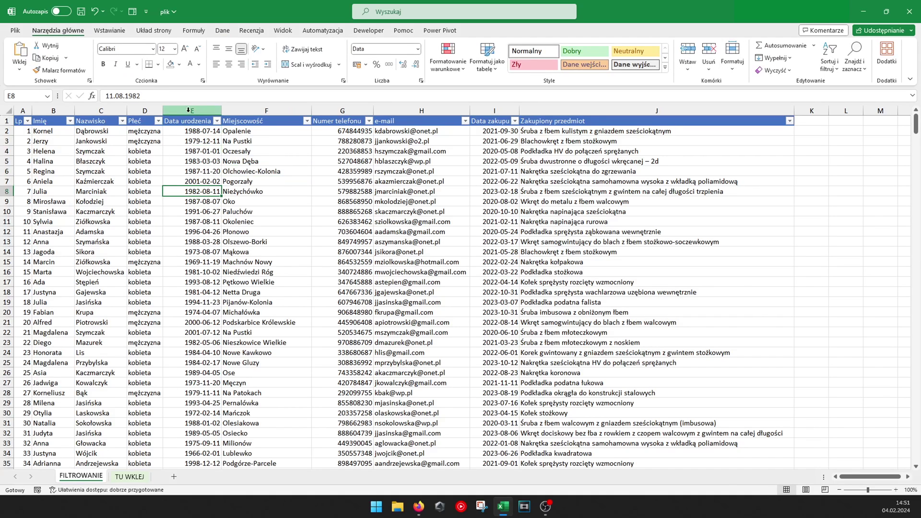
click(188, 110)
click(418, 49)
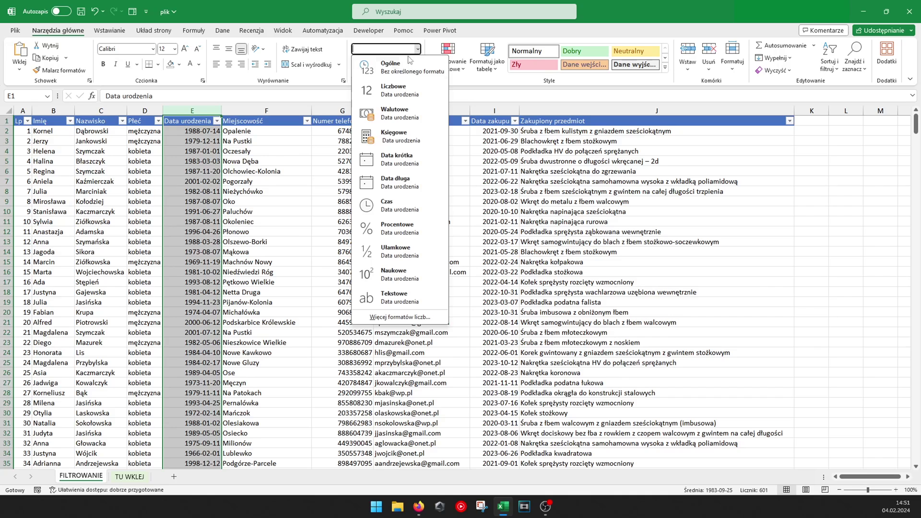
click(412, 62)
click(281, 164)
- Examine the number filter options of the Data urodzenia column
click(216, 121)
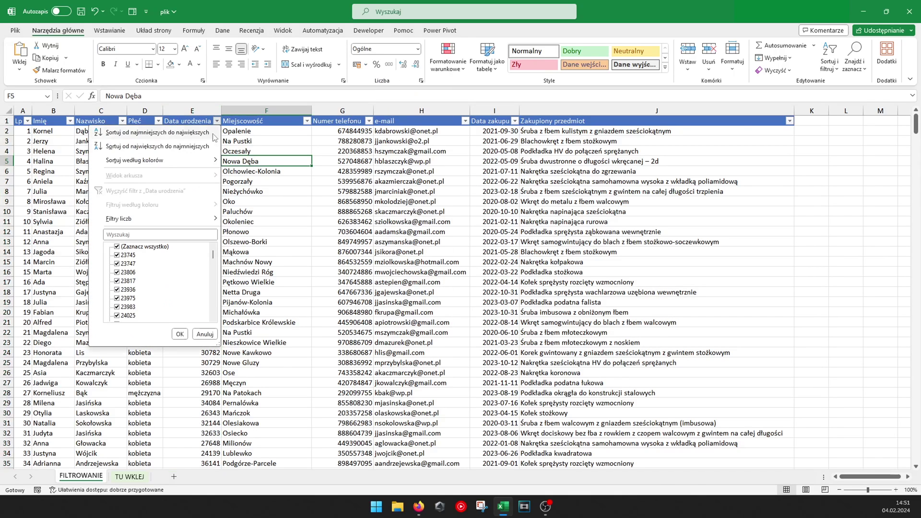
click(121, 220)
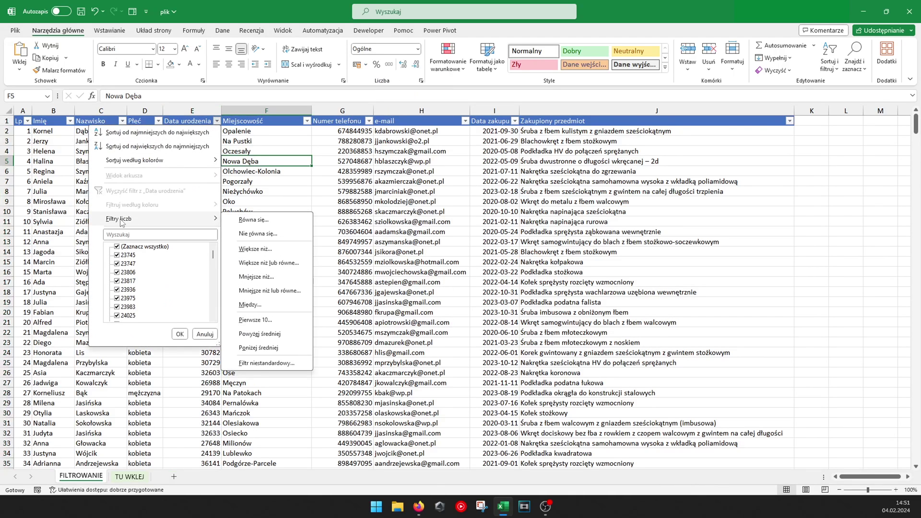
click(263, 185)
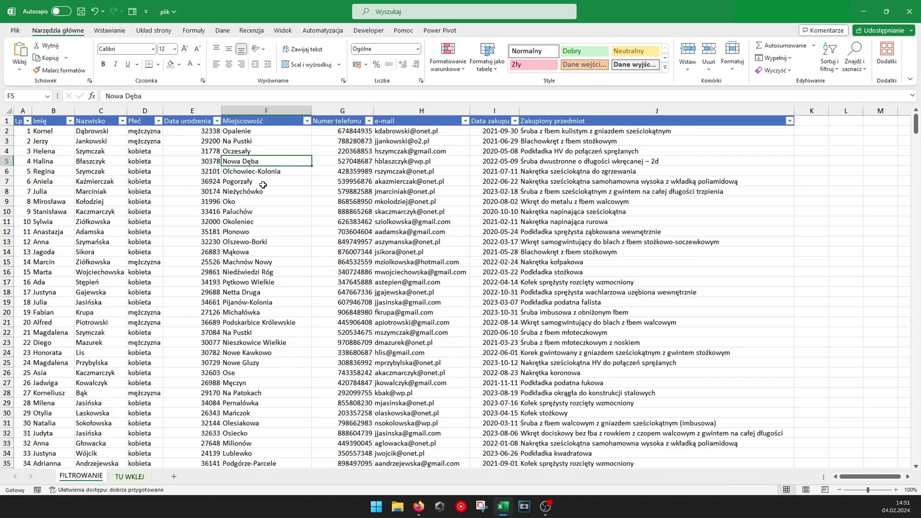
- Undo the number format change on the Data urodzenia column and check the column's filter options again
key(ctrl+z)
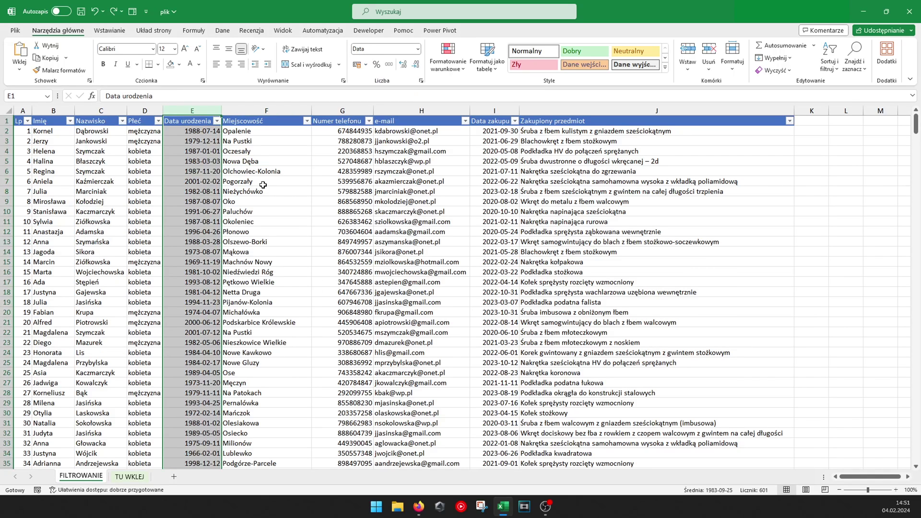
click(217, 121)
mouse_move(133, 225)
click(250, 162)
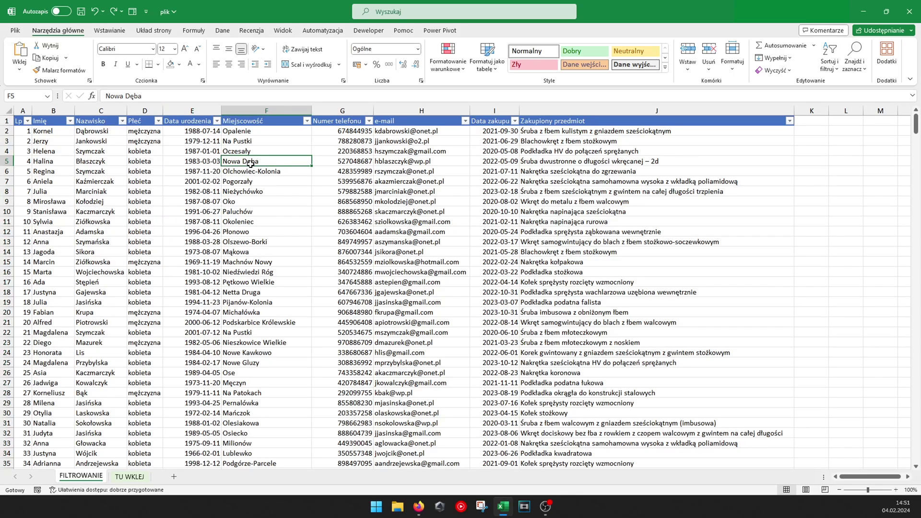
- Filter the Data zakupu column with the Ubiegły miesiąc date filter and check the filtered purchase dates
click(515, 121)
mouse_move(437, 218)
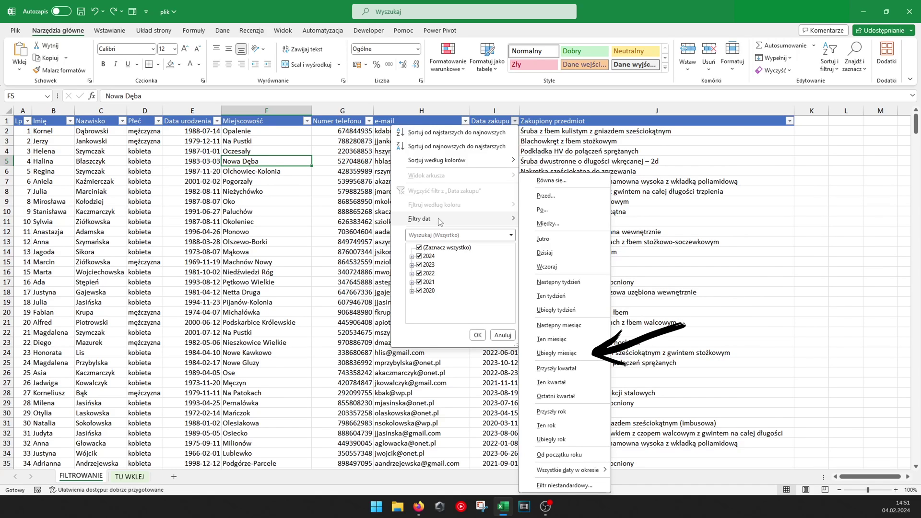
click(572, 353)
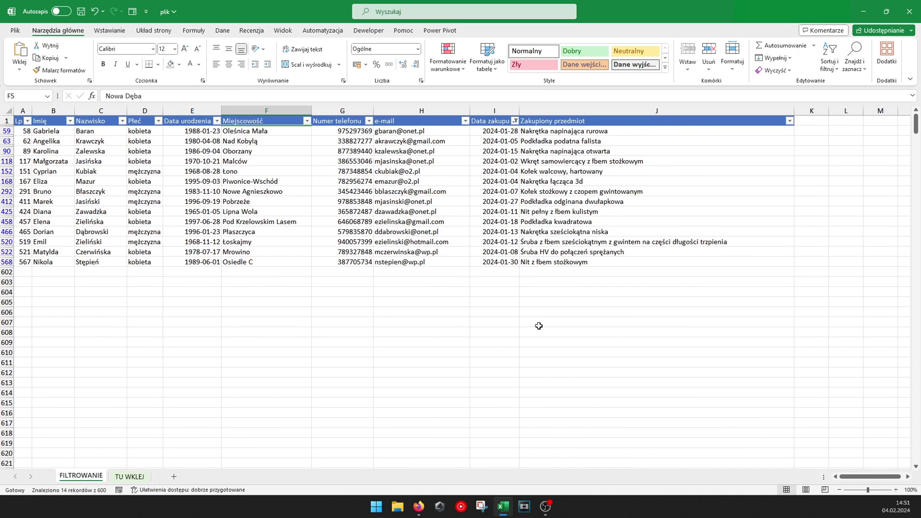
drag(498, 132, 490, 264)
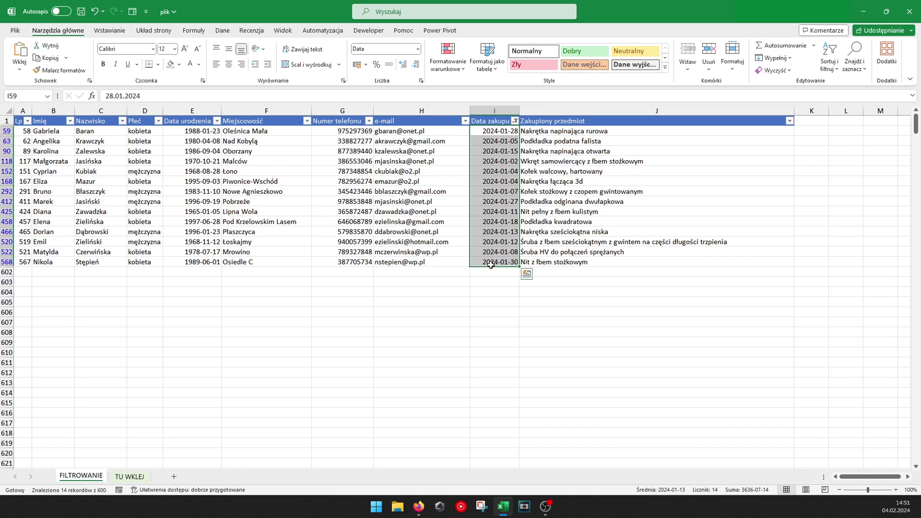
click(488, 299)
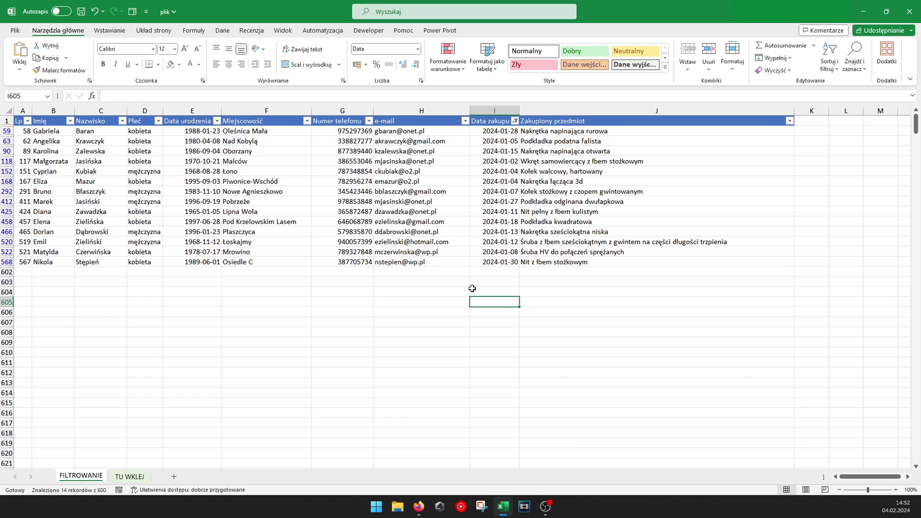
- Clear the Data zakupu filter and filter the column again to show only styczeń 2024 from the date list
click(515, 121)
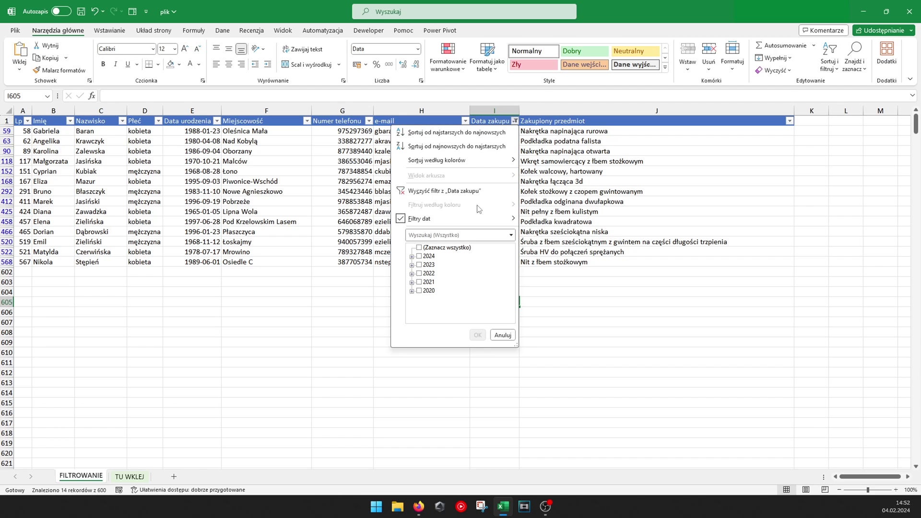
mouse_move(404, 220)
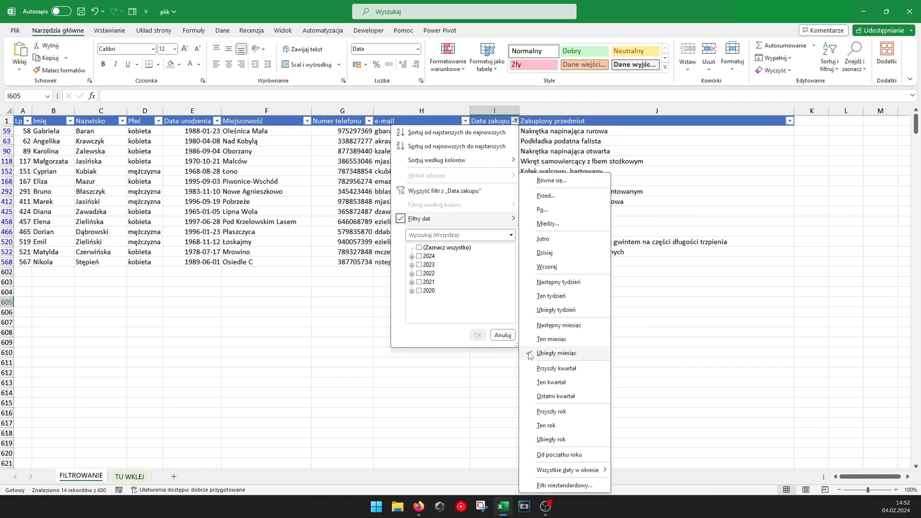
click(444, 191)
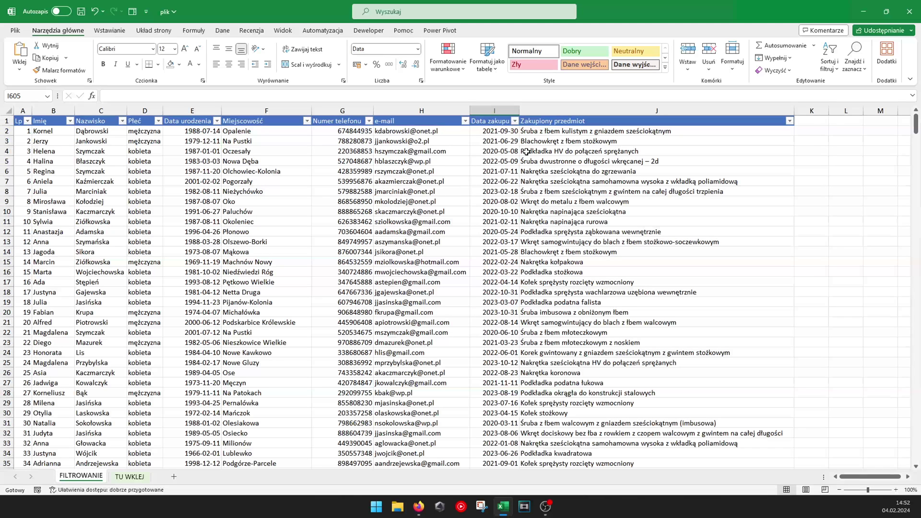
click(514, 121)
click(419, 248)
click(412, 257)
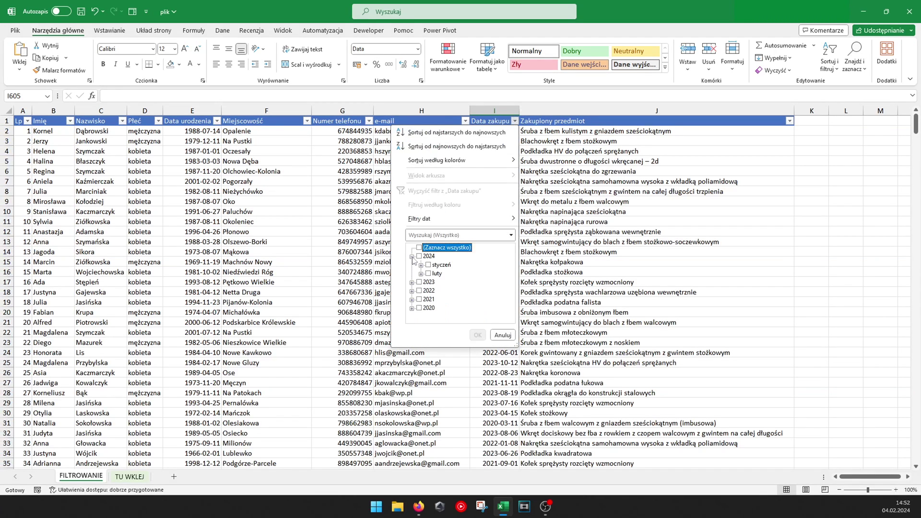
click(428, 265)
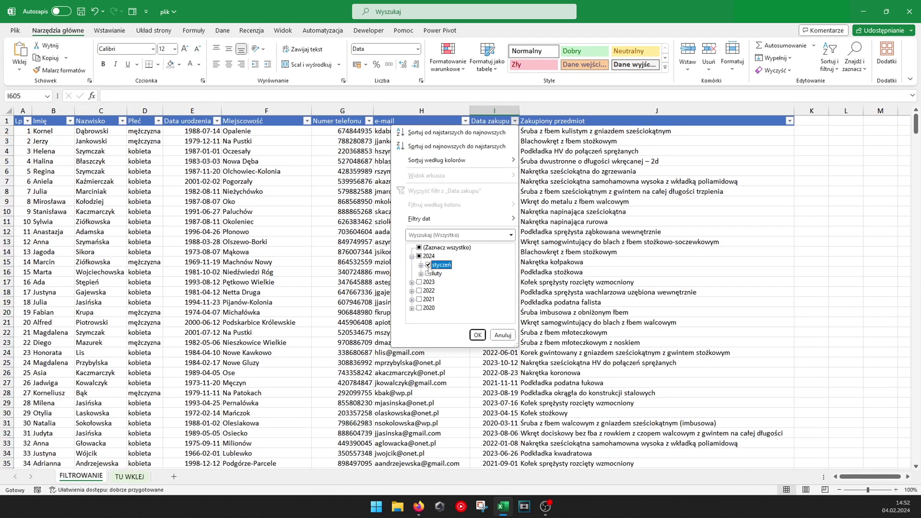
click(478, 335)
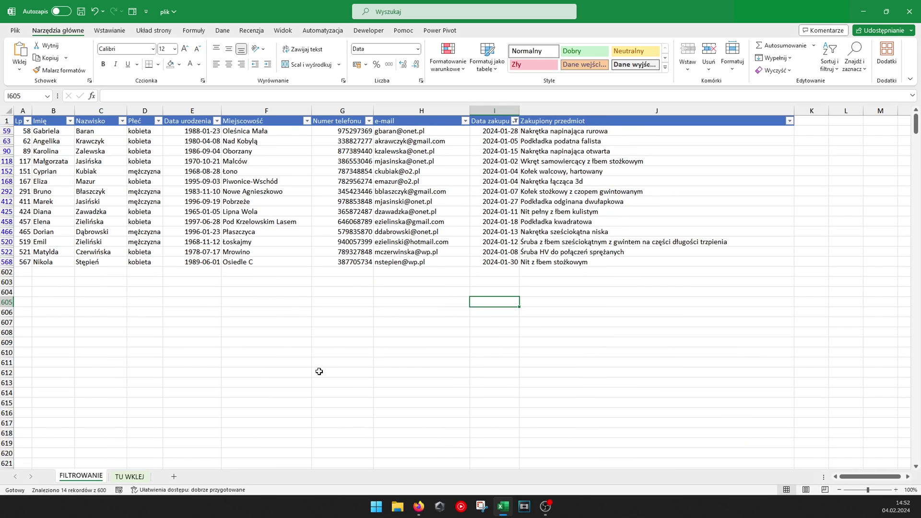
- Clear the Data zakupu filter and open the Między date filter for the same column
click(516, 122)
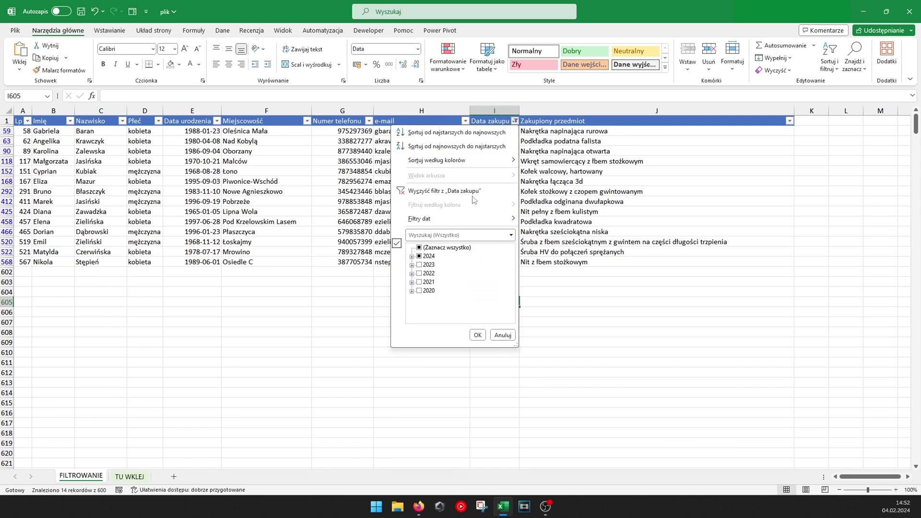
click(415, 190)
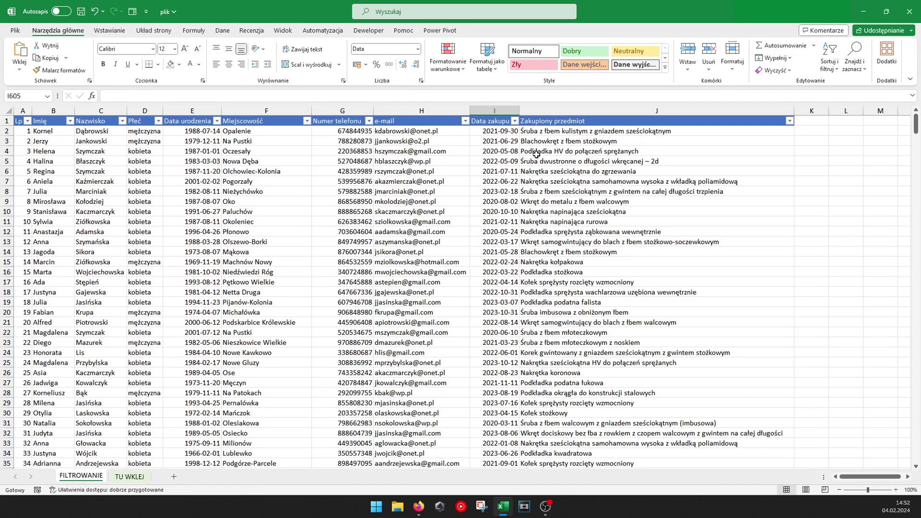
click(515, 122)
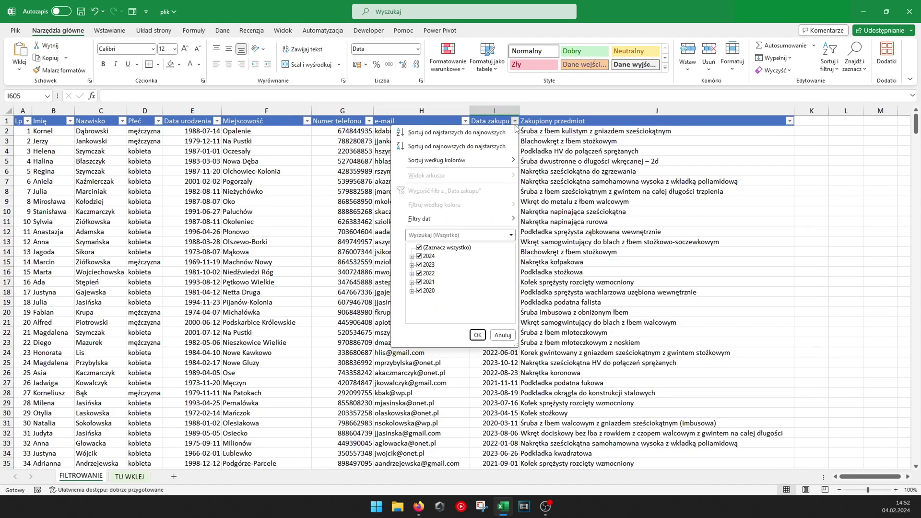
mouse_move(428, 220)
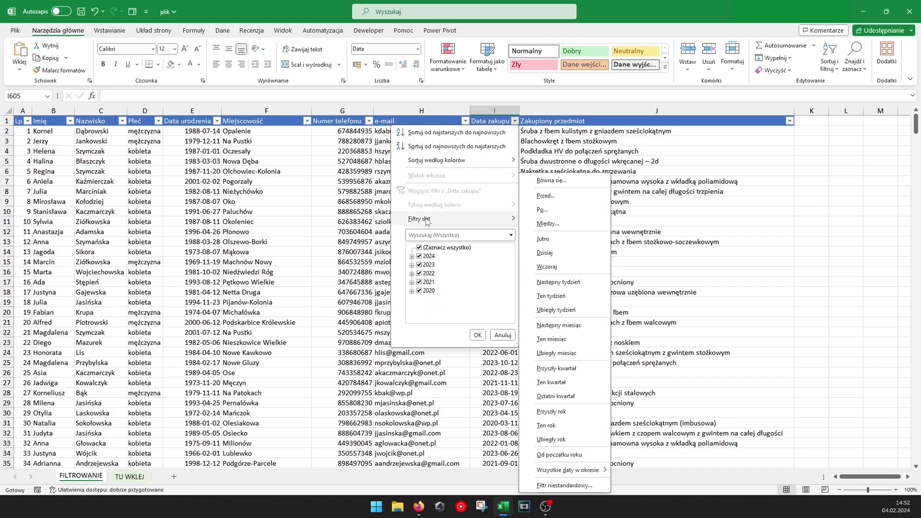
click(549, 224)
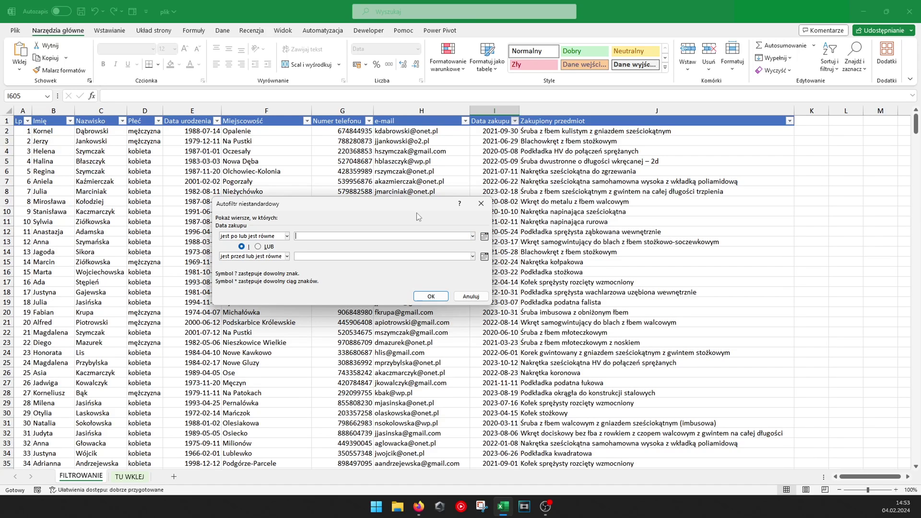
- Filter Data zakupu to dates from 05.06.2023, picked in the calendar, through 2023-06-11
click(485, 237)
click(486, 248)
click(486, 248)
click(486, 248)
click(486, 248)
click(486, 248)
click(486, 248)
click(485, 248)
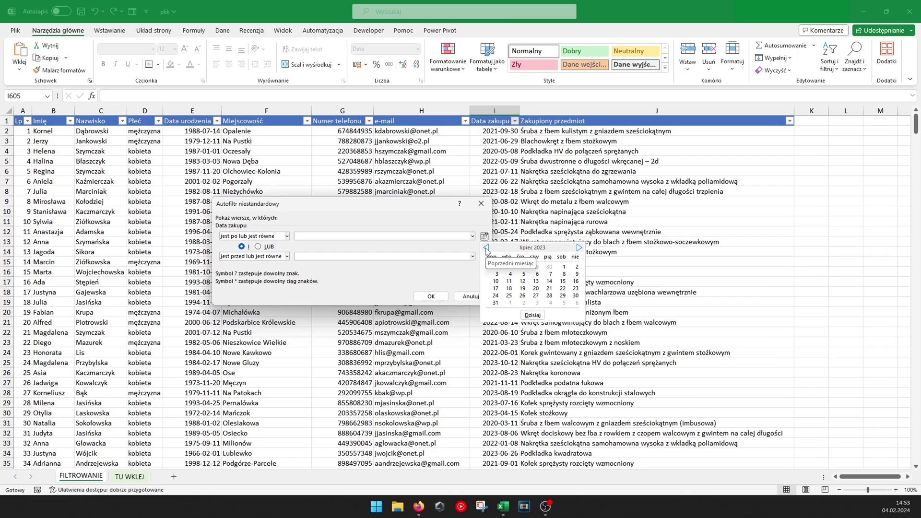
click(486, 248)
click(496, 274)
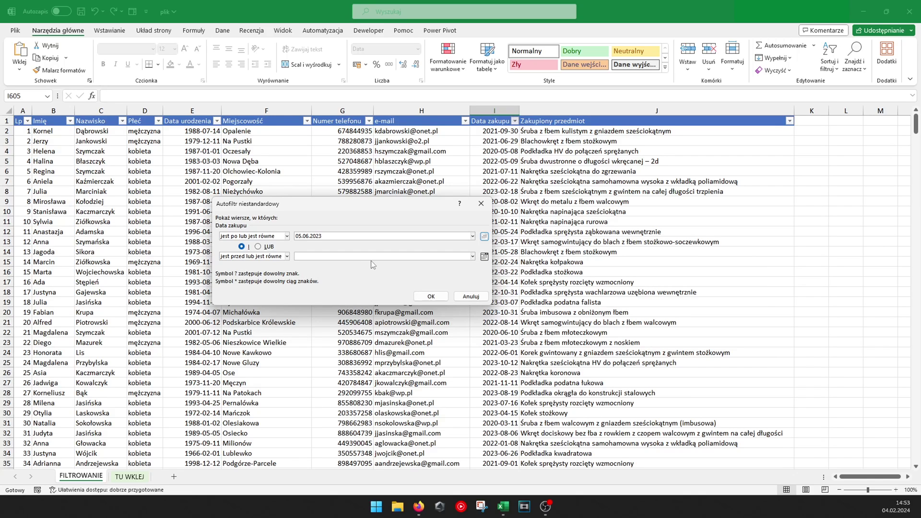
click(341, 257)
text(2023-06-11)
click(431, 296)
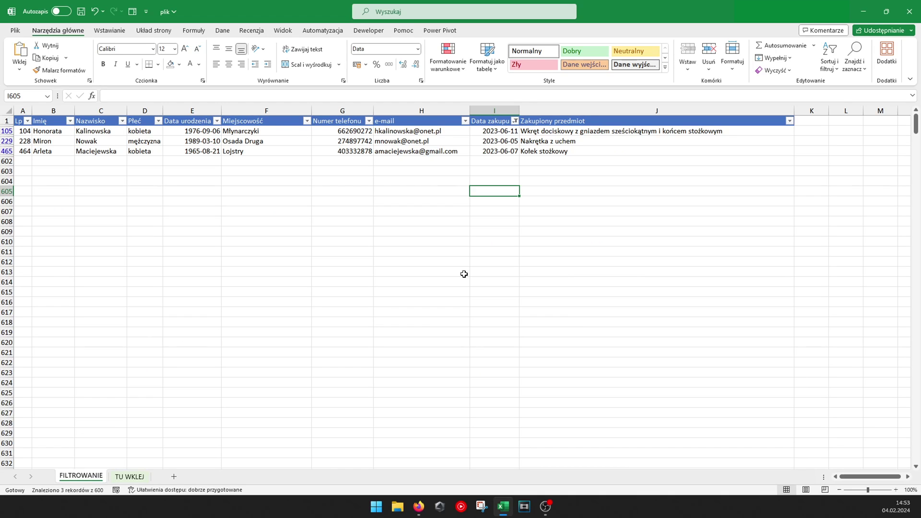
- Clear the date range filter from the Data zakupu column
click(516, 120)
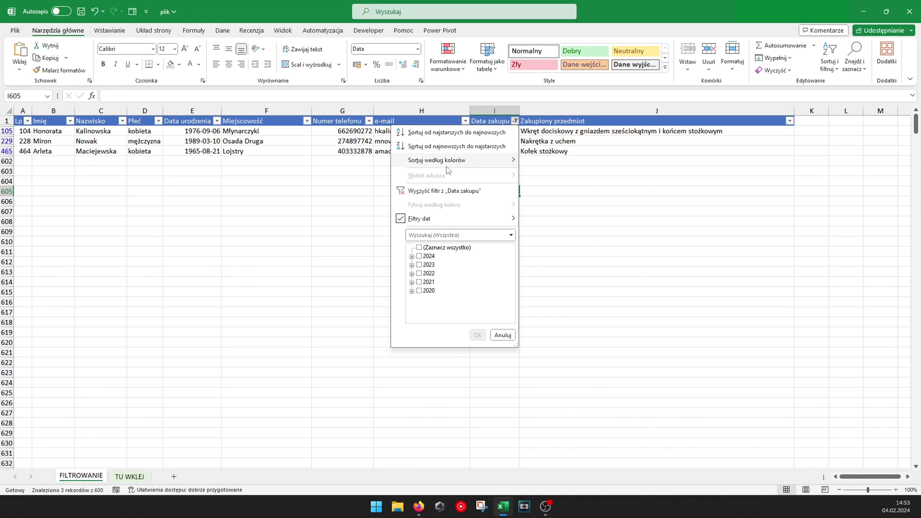
click(427, 191)
click(516, 121)
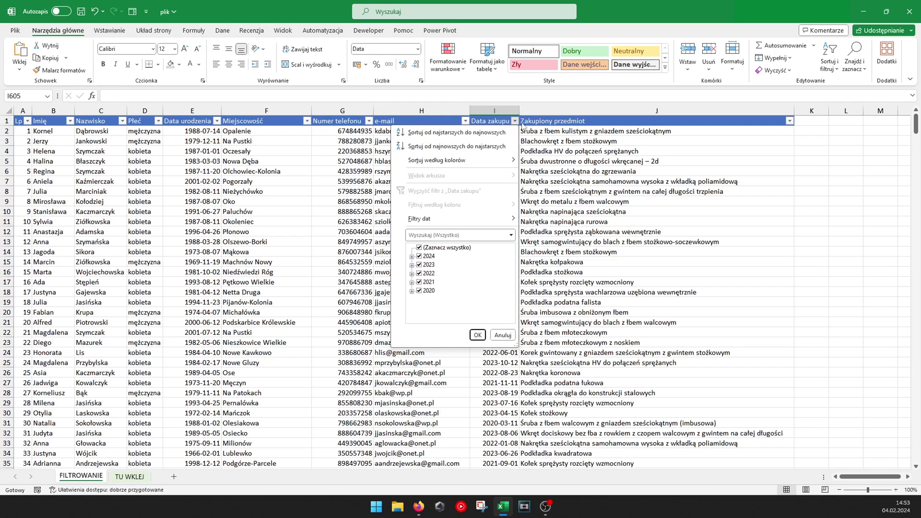
mouse_move(434, 221)
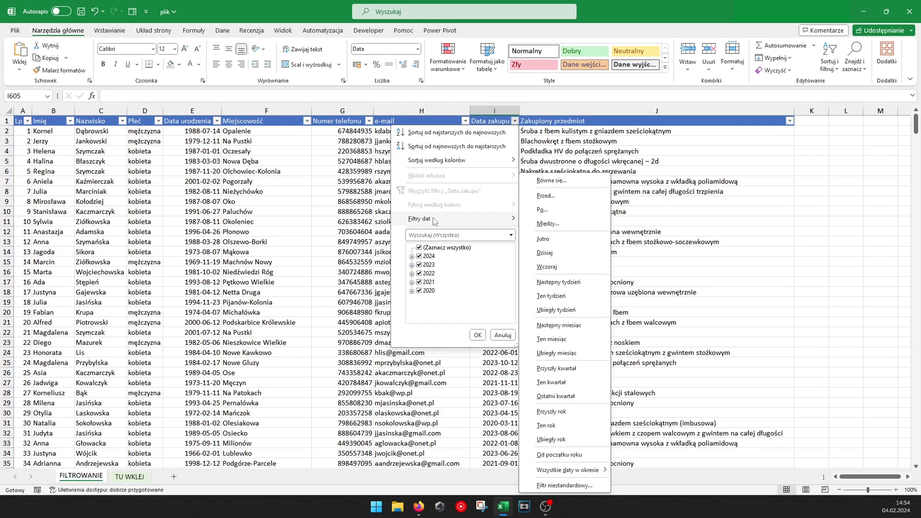
click(552, 181)
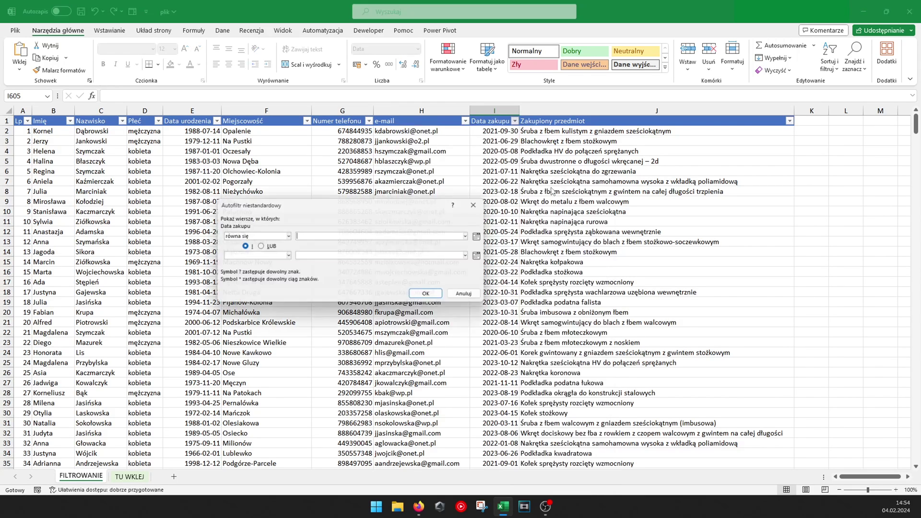
click(481, 203)
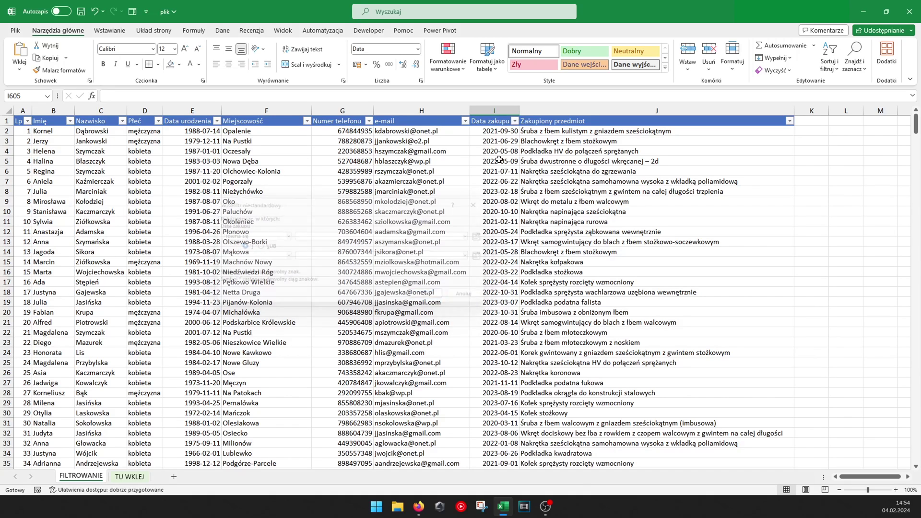
- Open the Między date filter for Data zakupu and enter 2023-03-24 and 2021-09-01 as its two dates
click(514, 121)
mouse_move(446, 217)
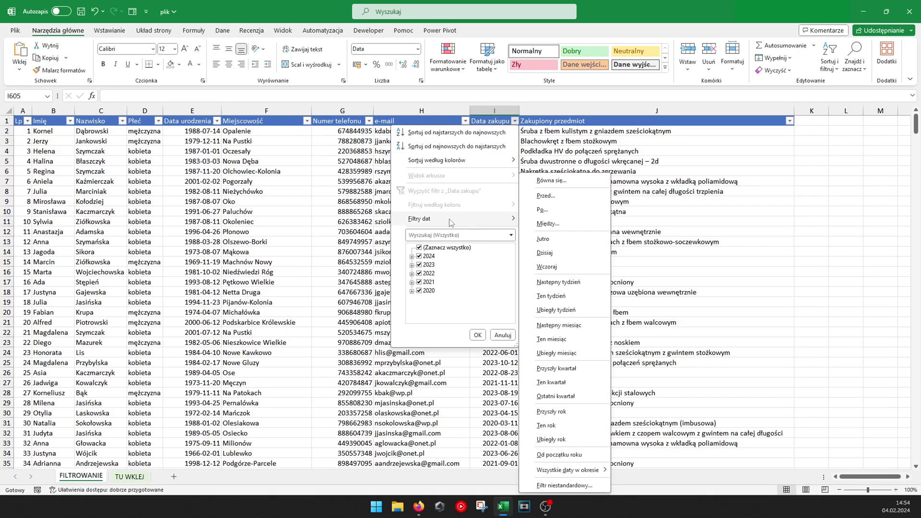
click(548, 223)
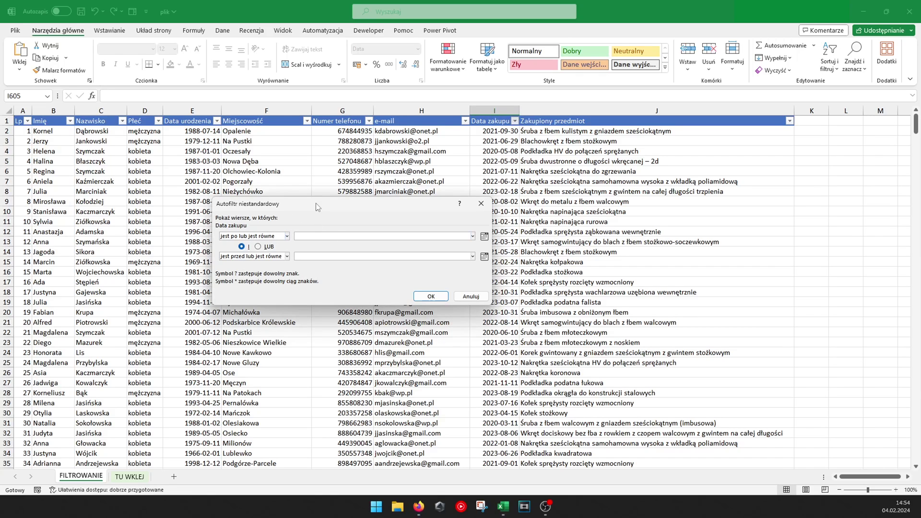
text(2023-)
text(202)
- Set both Data zakupu conditions to równa się, join them with LUB and apply the custom filter
click(234, 236)
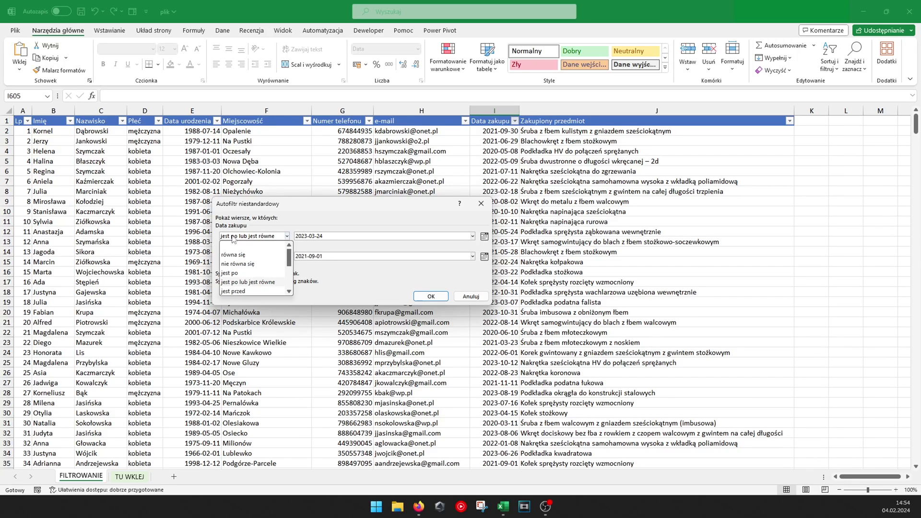
click(236, 247)
click(252, 256)
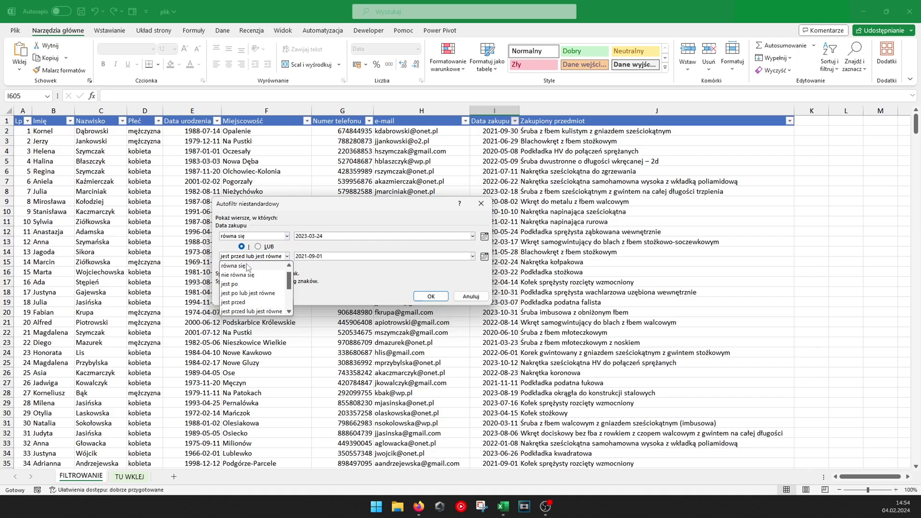
click(249, 268)
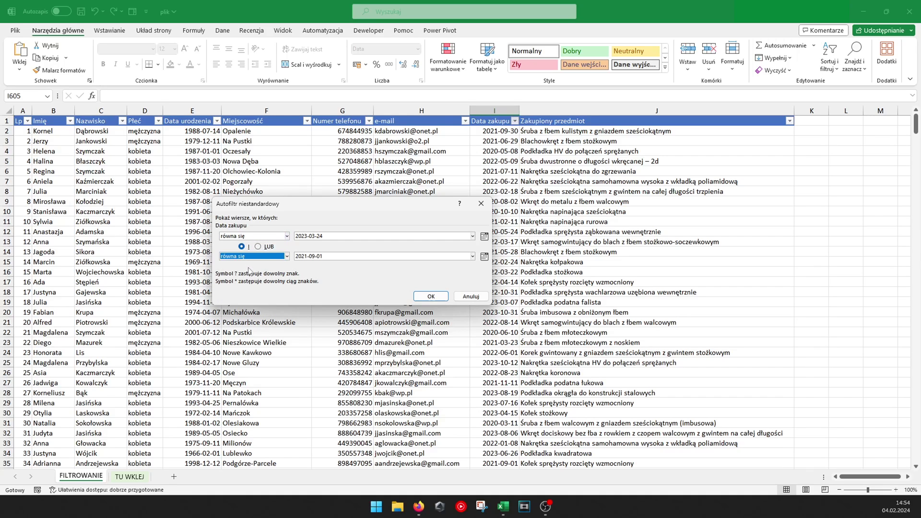
click(277, 258)
click(270, 276)
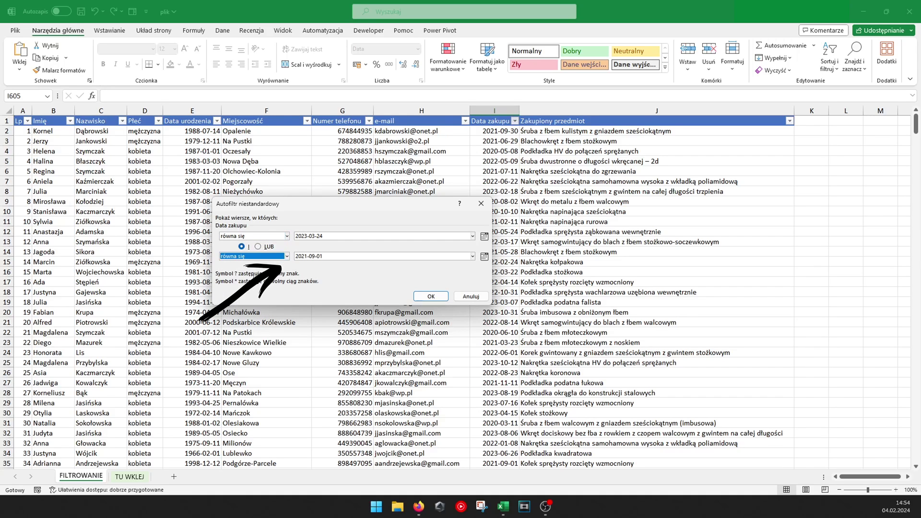
click(270, 247)
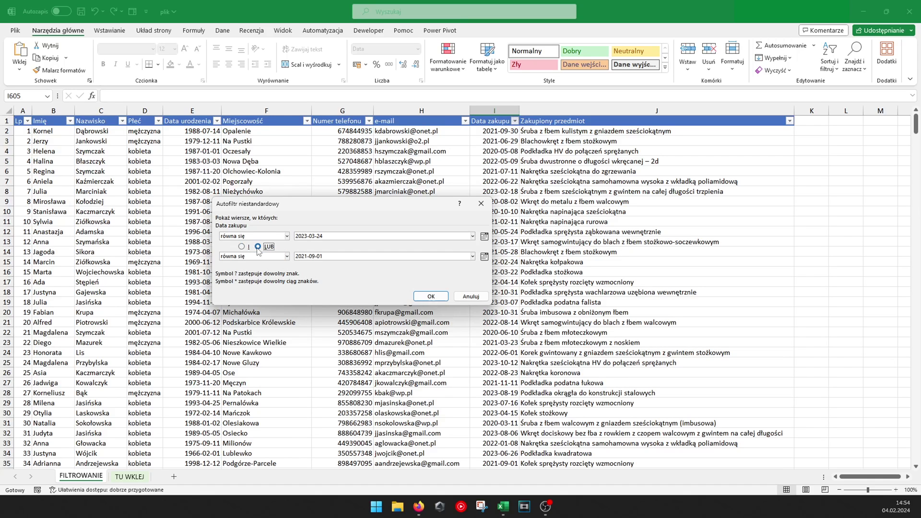
click(430, 297)
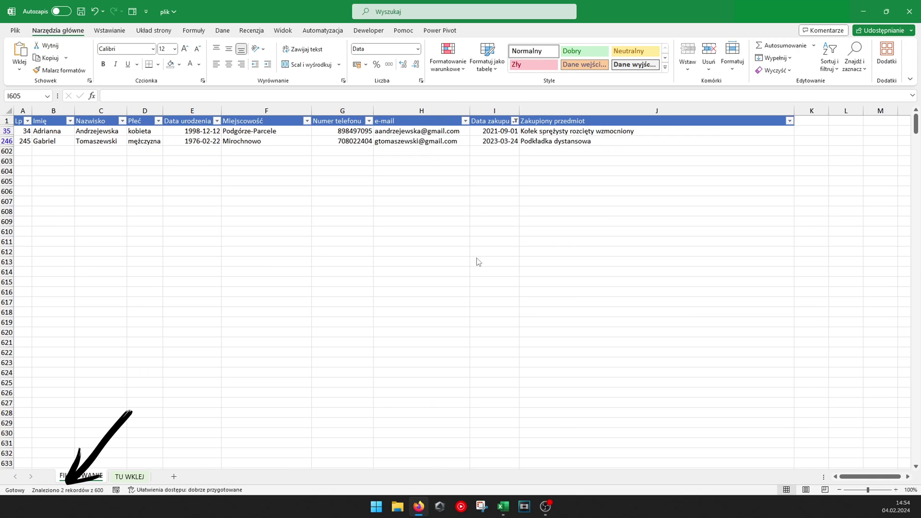
- Clear the custom purchase date filter to show the whole table again
click(407, 129)
key(alt)
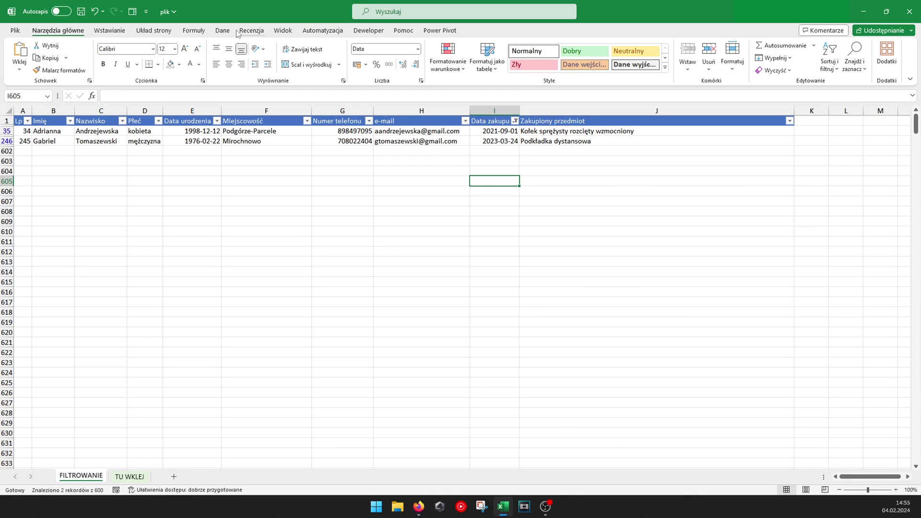
key(a)
key(c)
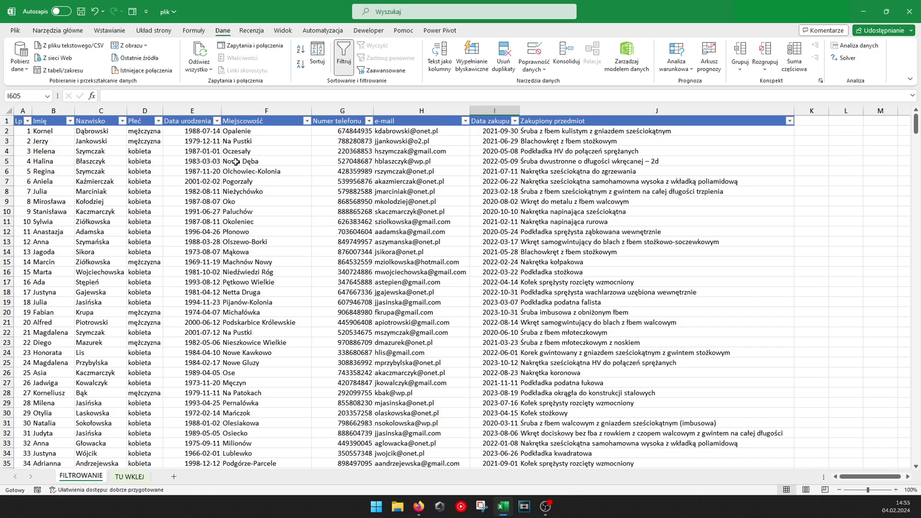
- Filter the Data urodzenia column to birth years matching the search text 199
click(217, 122)
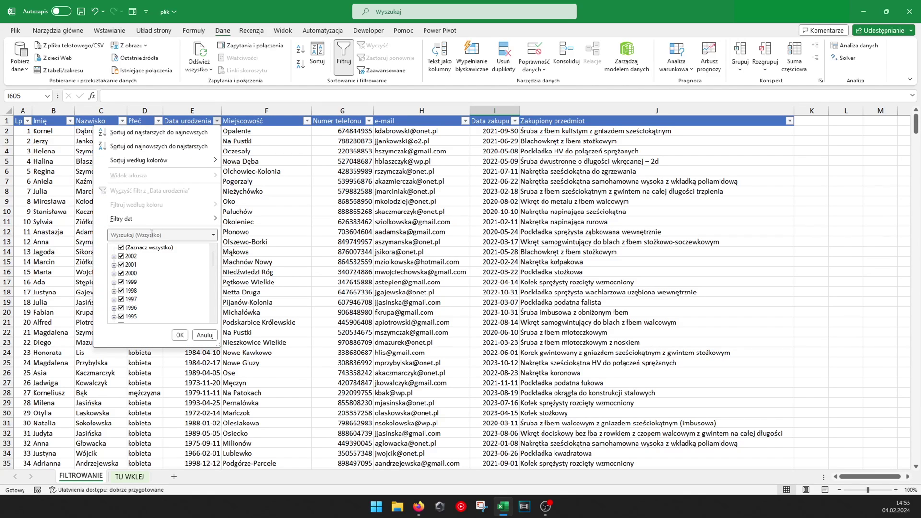
text(199)
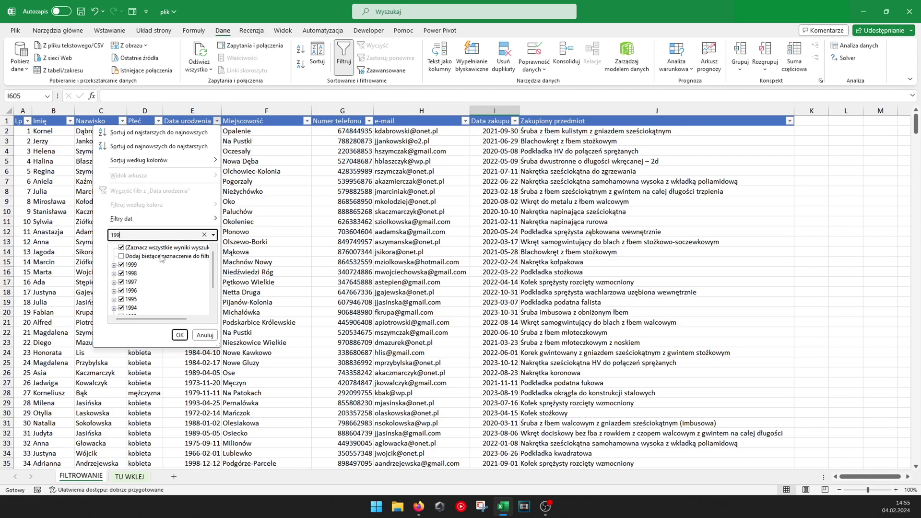
scroll(185, 278, down, 2)
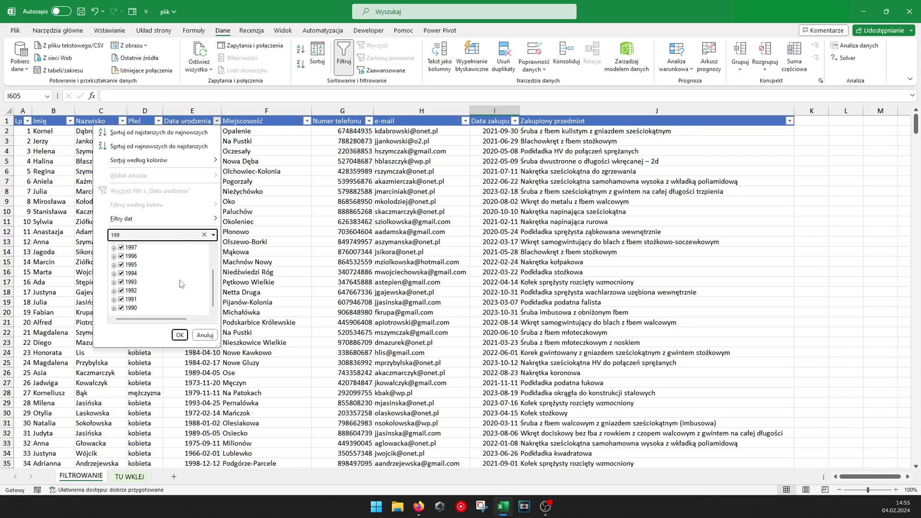
scroll(178, 290, up, 2)
scroll(178, 289, down, 2)
scroll(177, 290, up, 2)
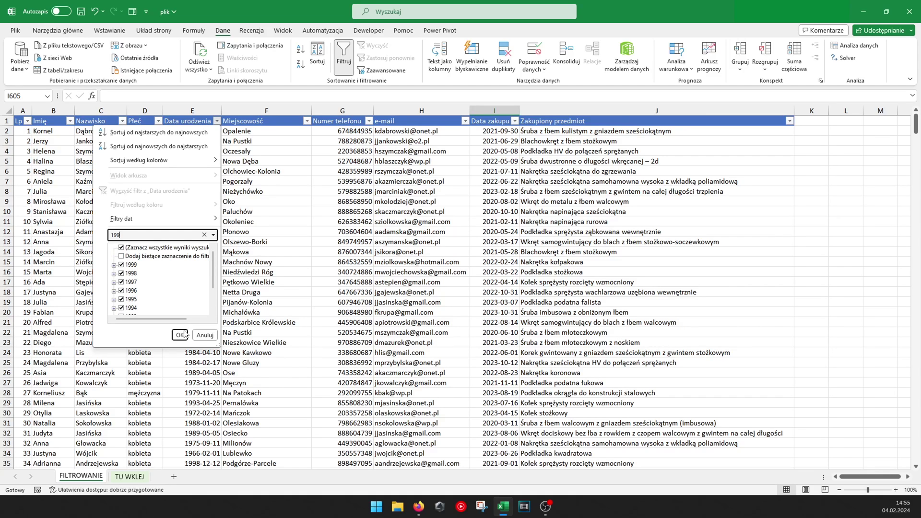
click(179, 335)
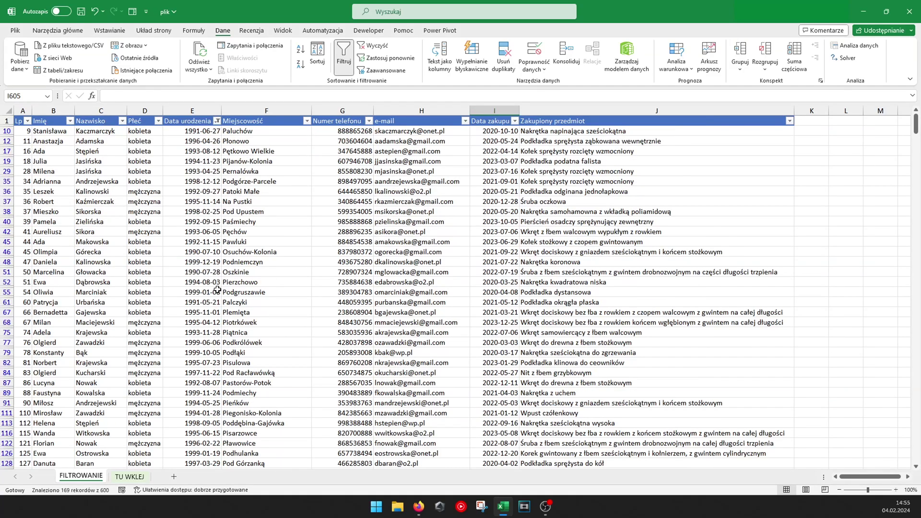
- Filter the Data zakupu column to show only purchases from 2022
click(514, 121)
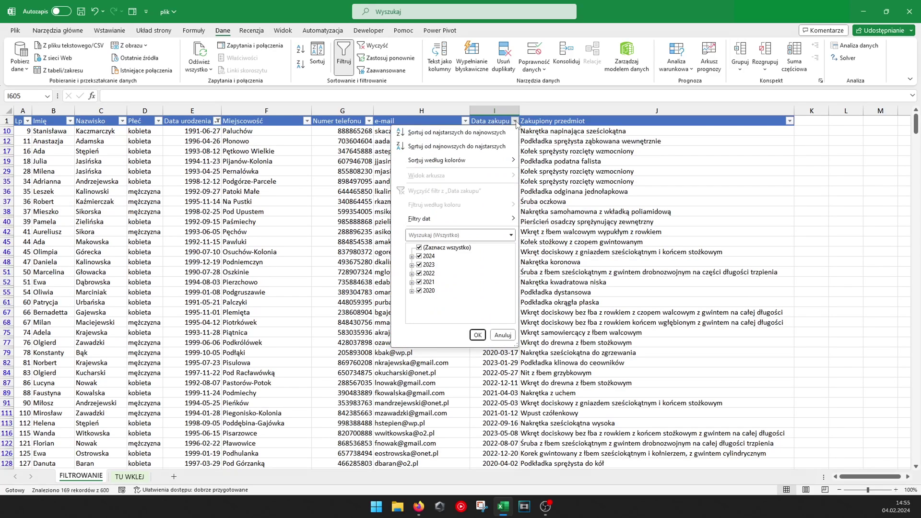
click(419, 248)
click(419, 273)
click(478, 333)
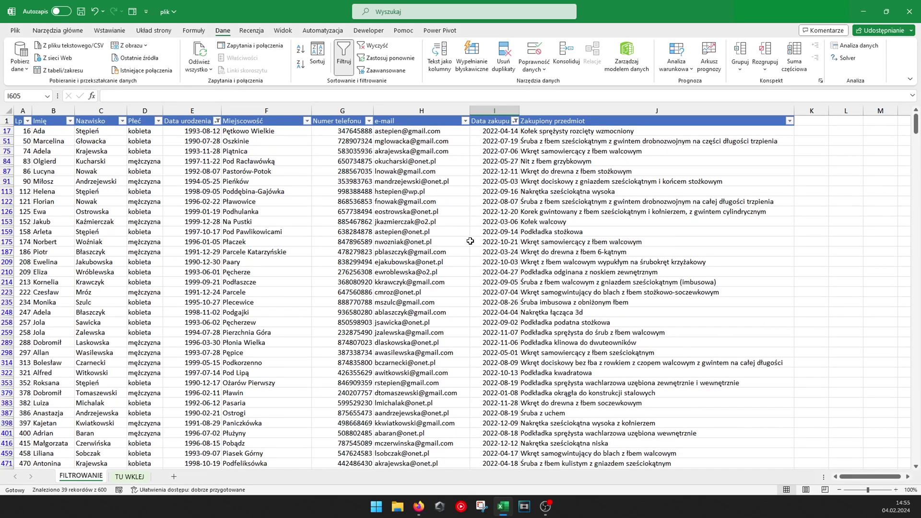
- Filter the e-mail column with the Kończy się na text filter set to gmail.com
click(465, 121)
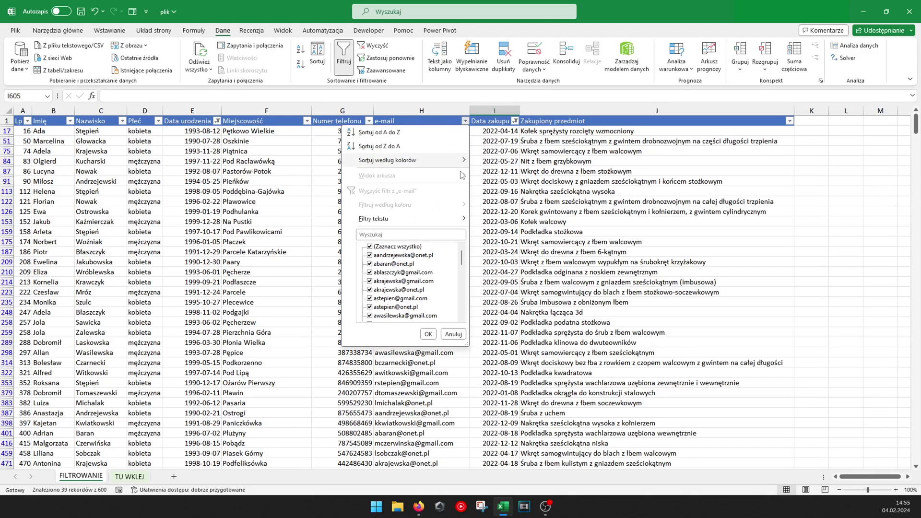
mouse_move(407, 222)
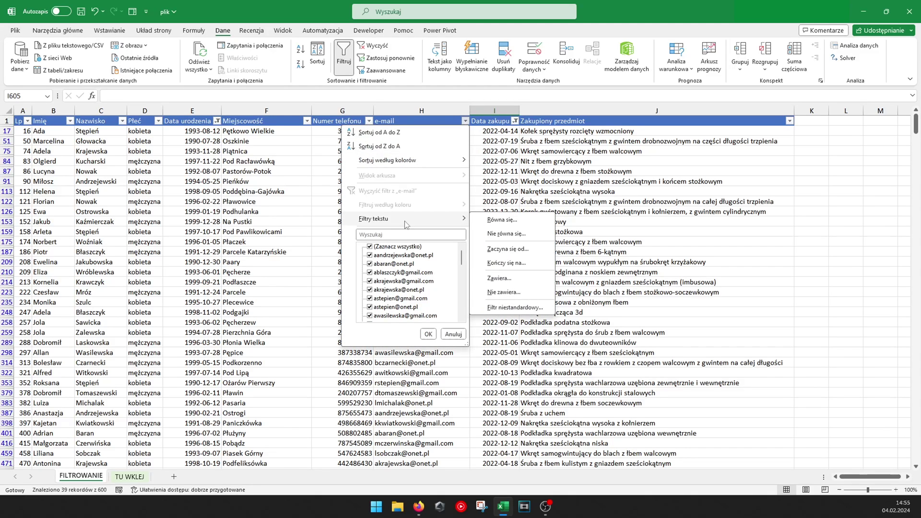
click(506, 263)
text(gmai)
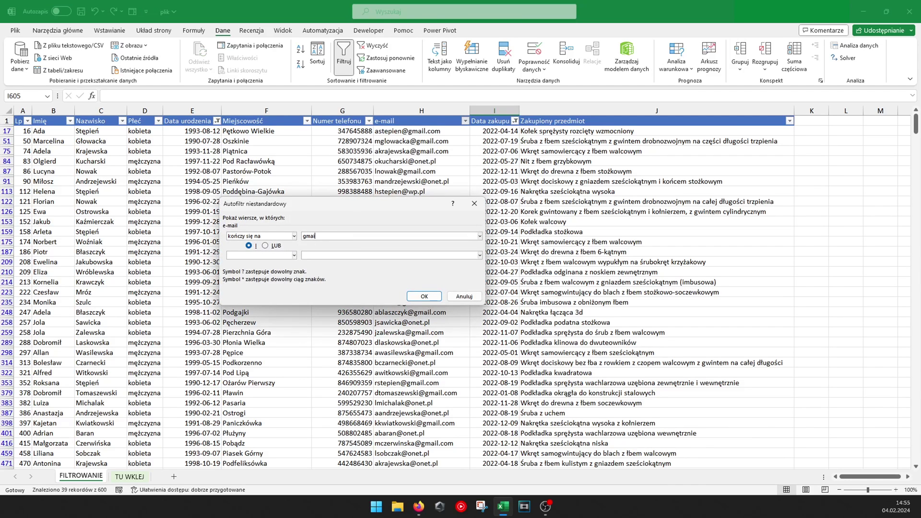
text(l.com)
click(424, 297)
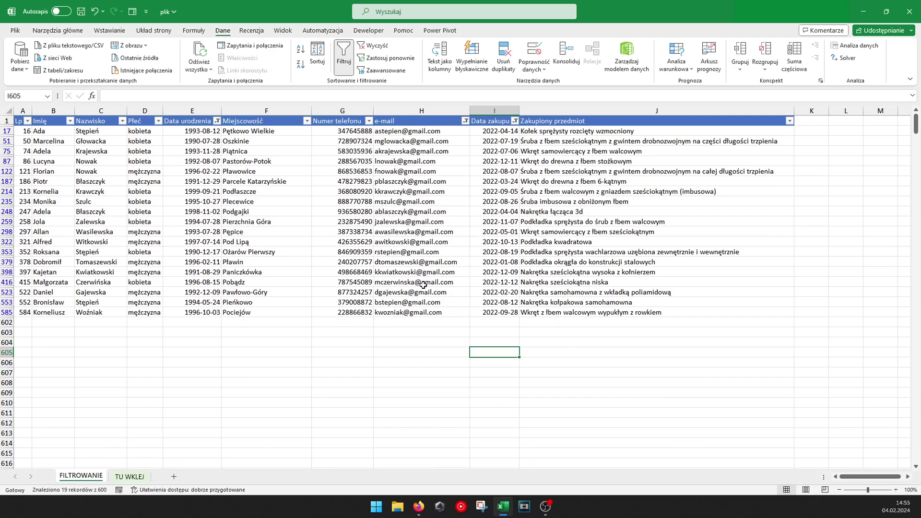
- Clear all column filters from the table at once
click(433, 360)
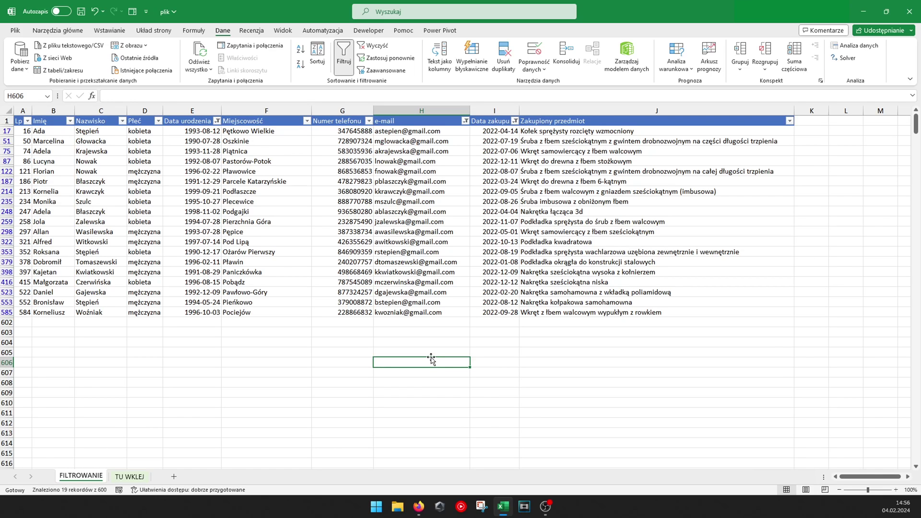
click(389, 45)
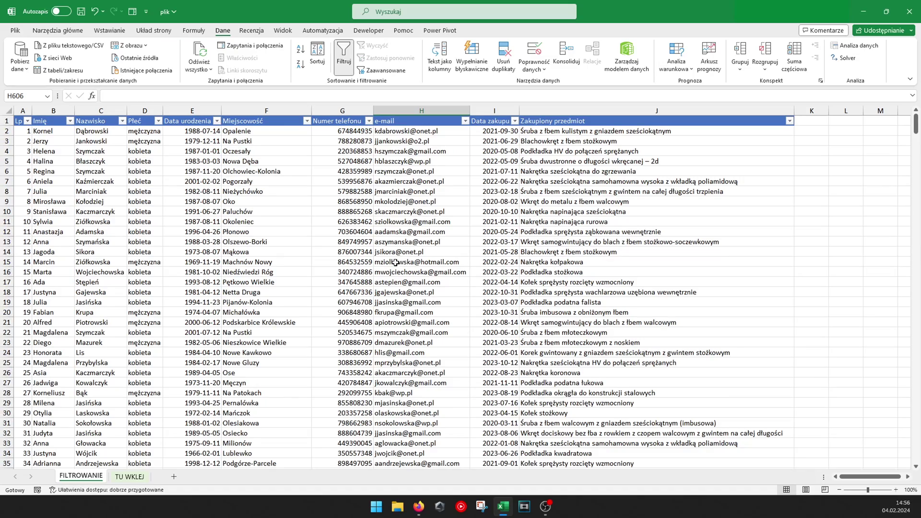
- Fill the entire row 73 with green
scroll(396, 263, down, 17)
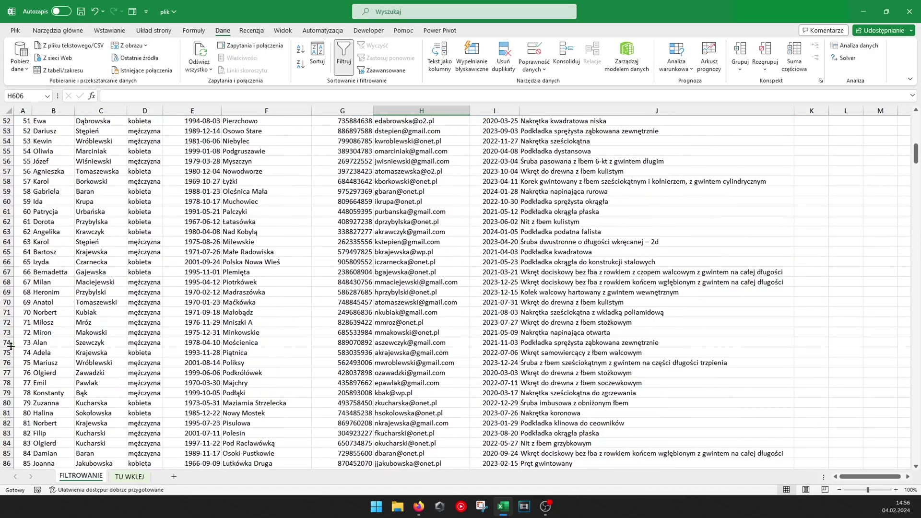
click(7, 332)
click(58, 31)
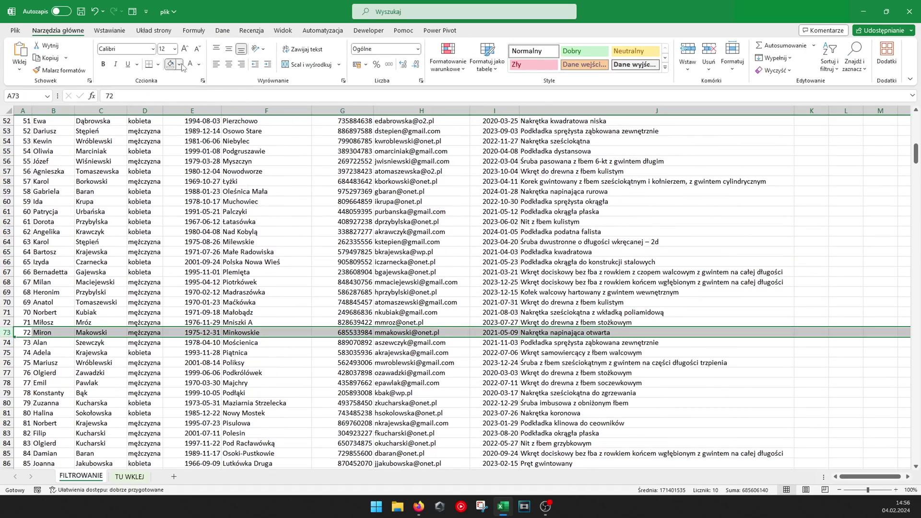
click(179, 64)
click(203, 157)
- Repeat the green fill on the entire rows 103 and 173
scroll(99, 340, down, 2)
scroll(99, 340, down, 8)
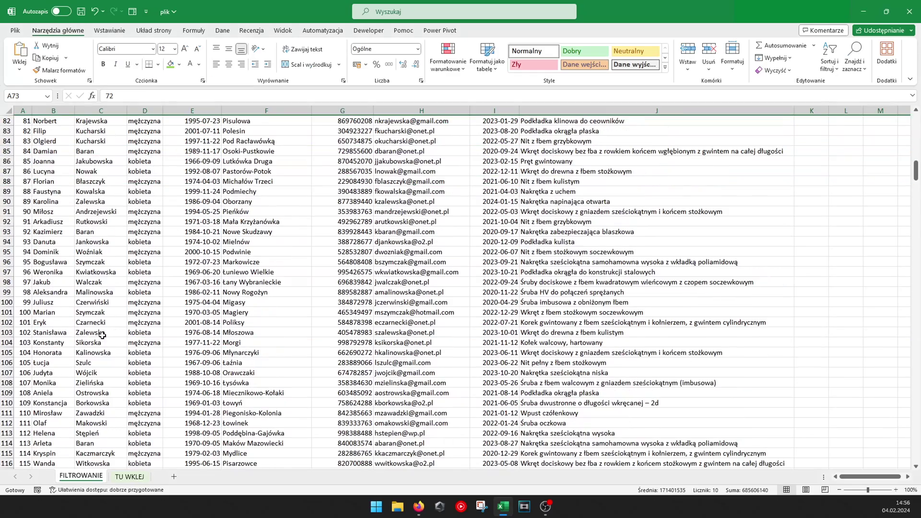
click(17, 337)
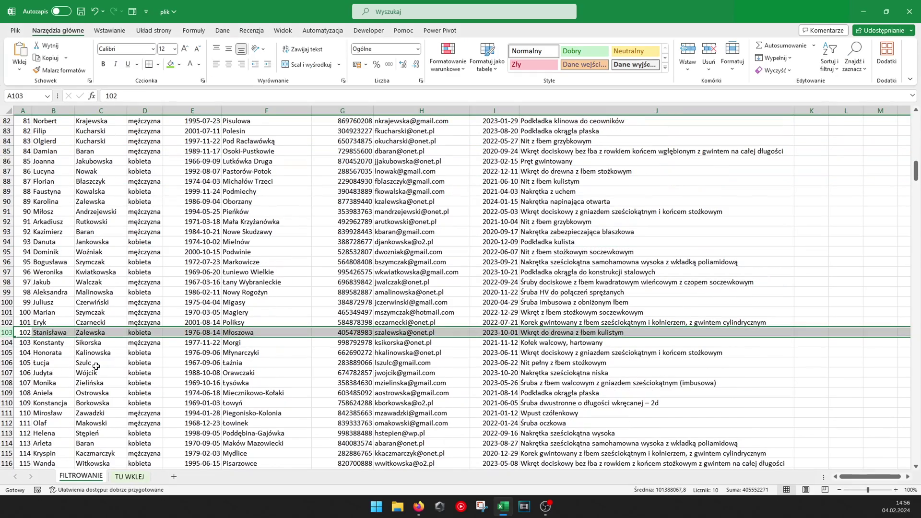
key(F4)
key(Page_Down)
key(Page_Down)
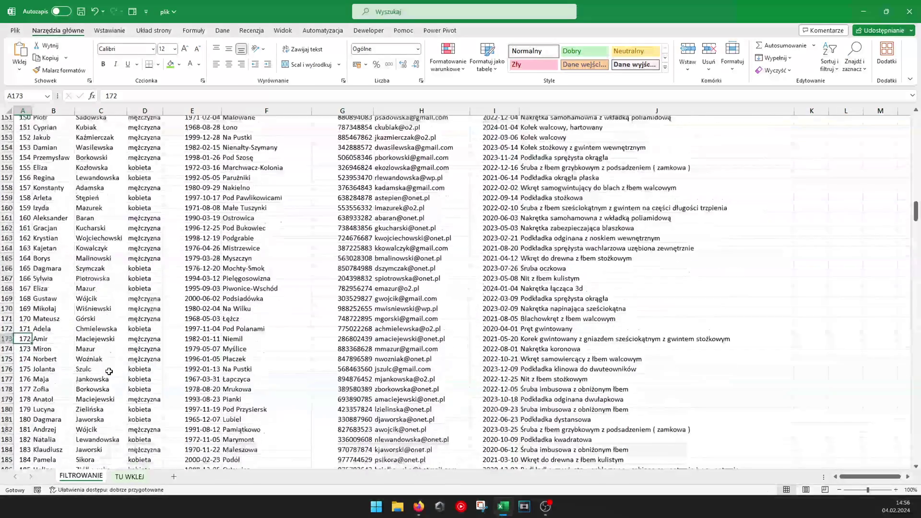
key(shift+space)
key(F4)
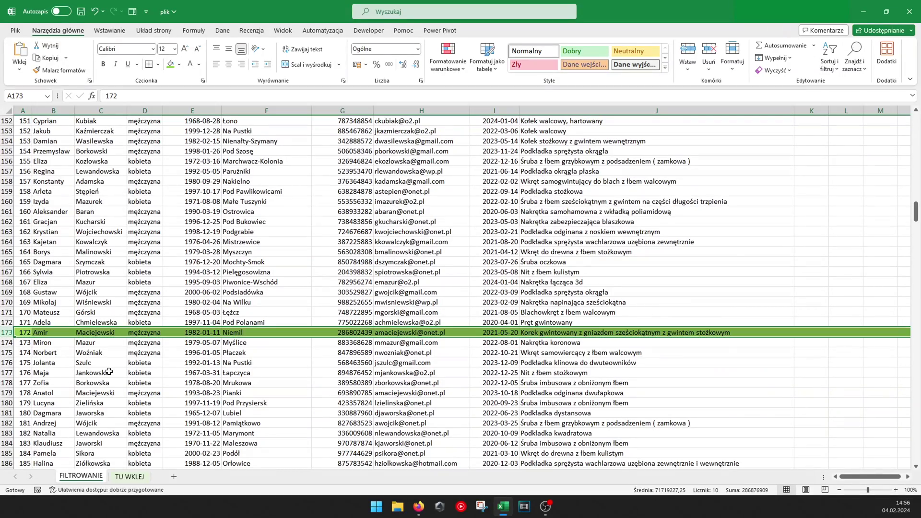
- Repeat the green fill on the entire rows 243 and 313
key(Page_Down)
key(Page_Down)
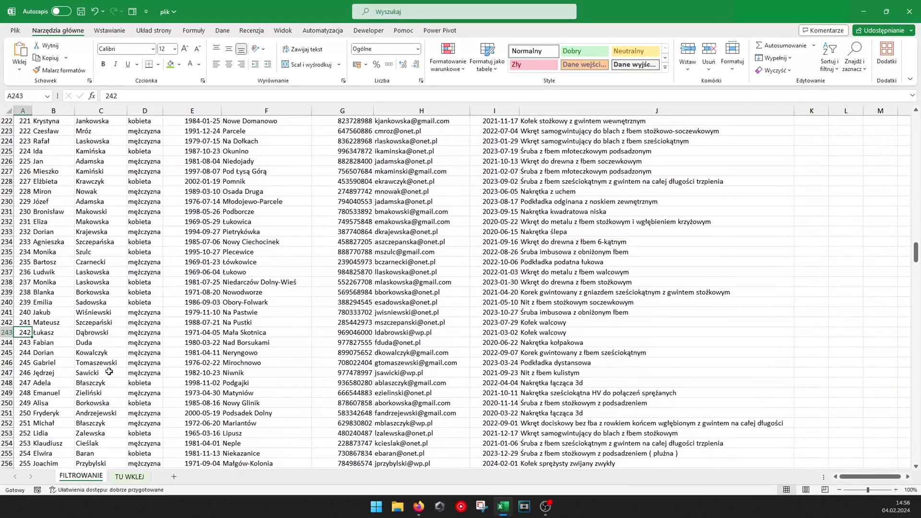
key(shift+space)
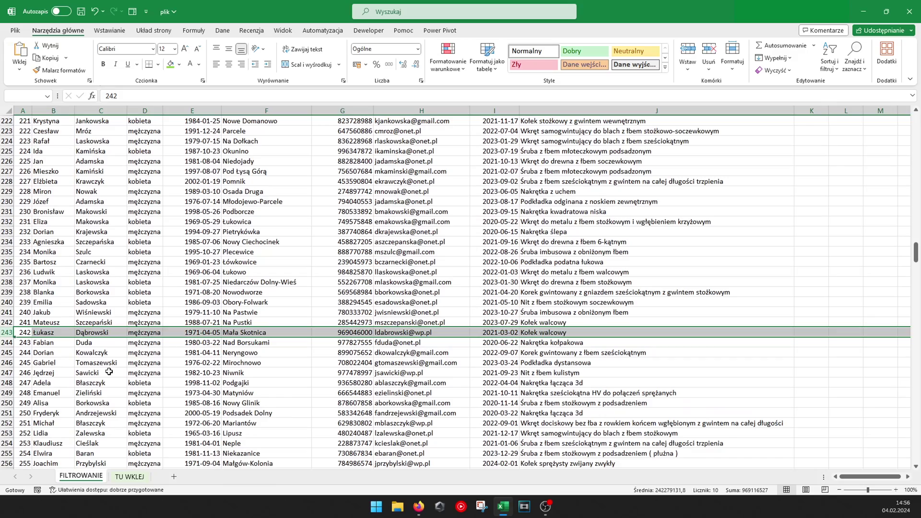
key(F4)
key(Page_Down)
key(Page_Down)
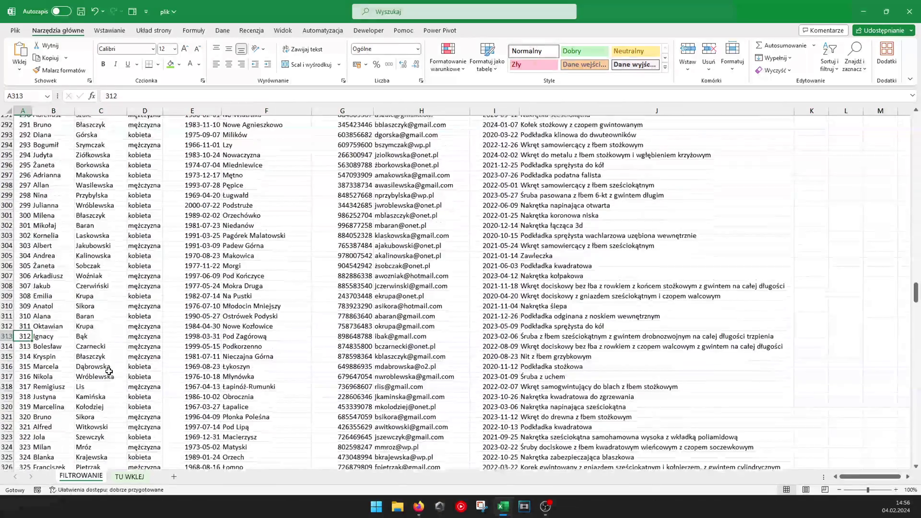
key(shift+space)
key(F4)
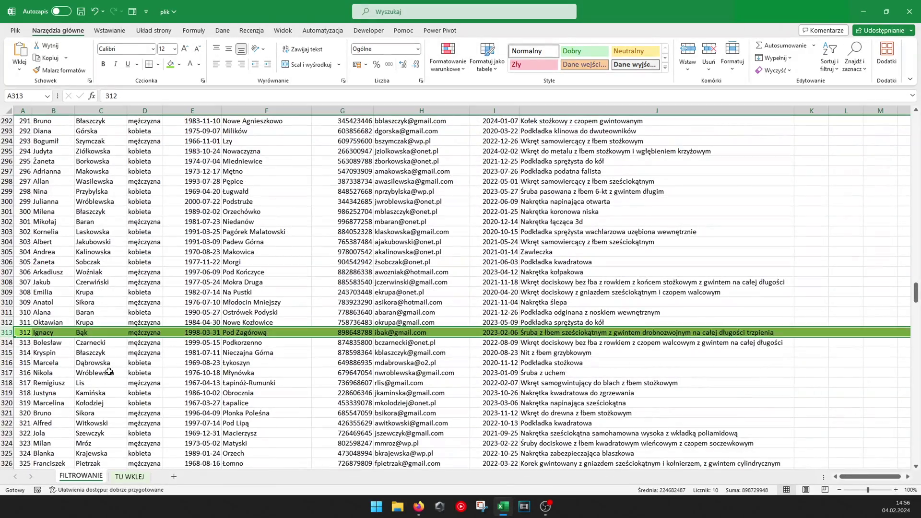
- Fill the entire row 488 with the same green
key(Page_Down)
key(Page_Down)
key(Page_Down)
key(Page_Down)
key(Page_Down)
key(shift+space)
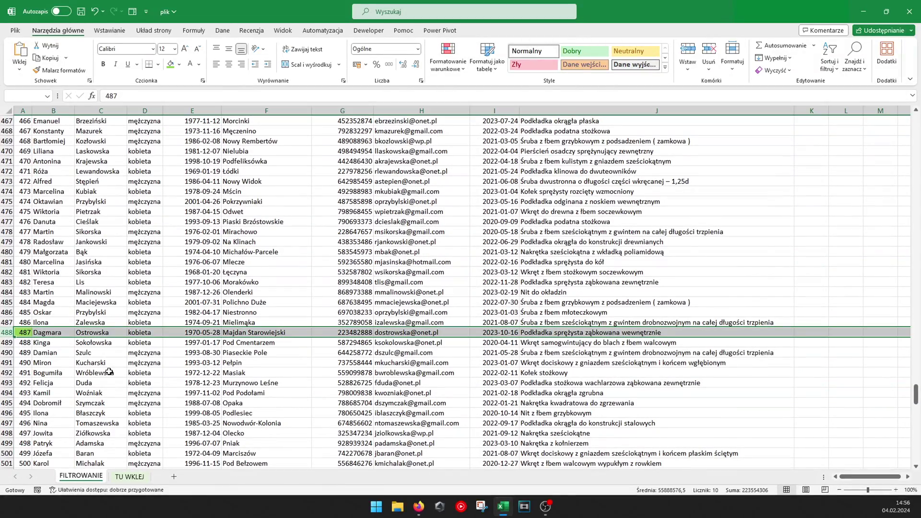
click(171, 64)
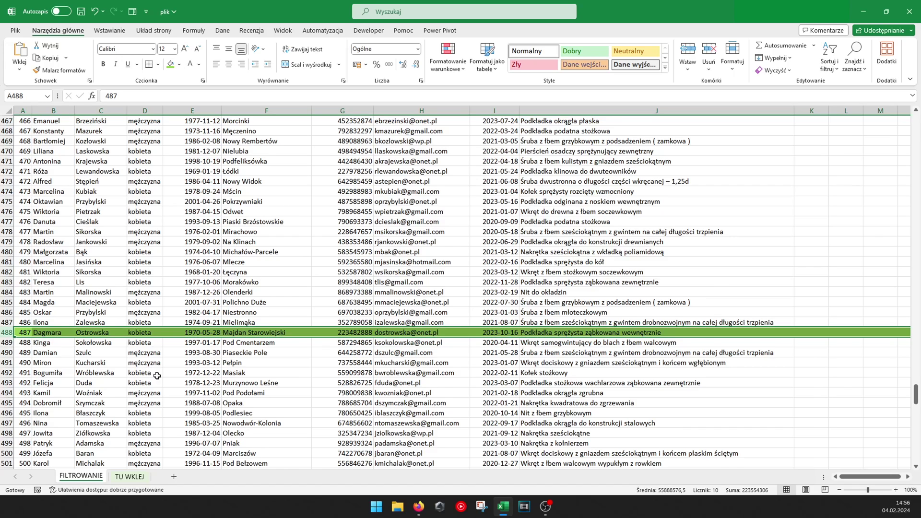
- Filter the Miejscowość column by cell colour to show only the green-filled rows
scroll(159, 381, down, 5)
click(167, 334)
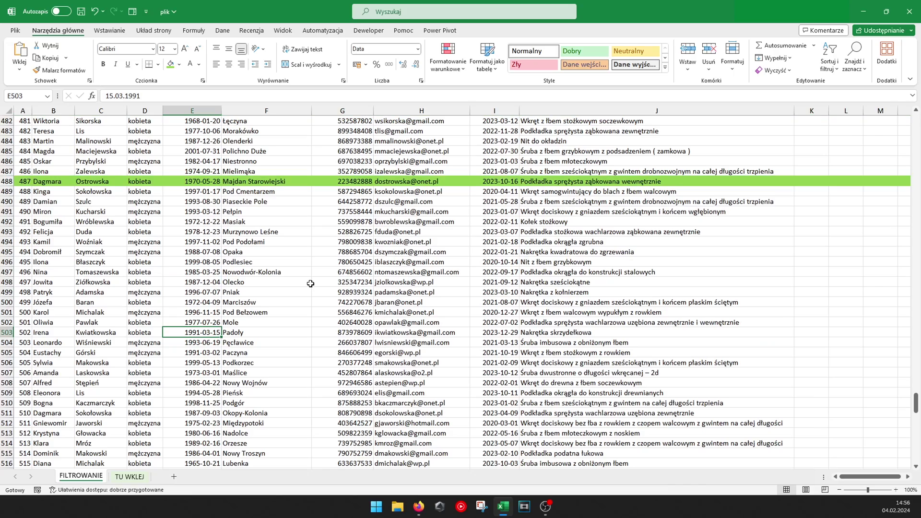
key(Home)
key(ctrl+Up)
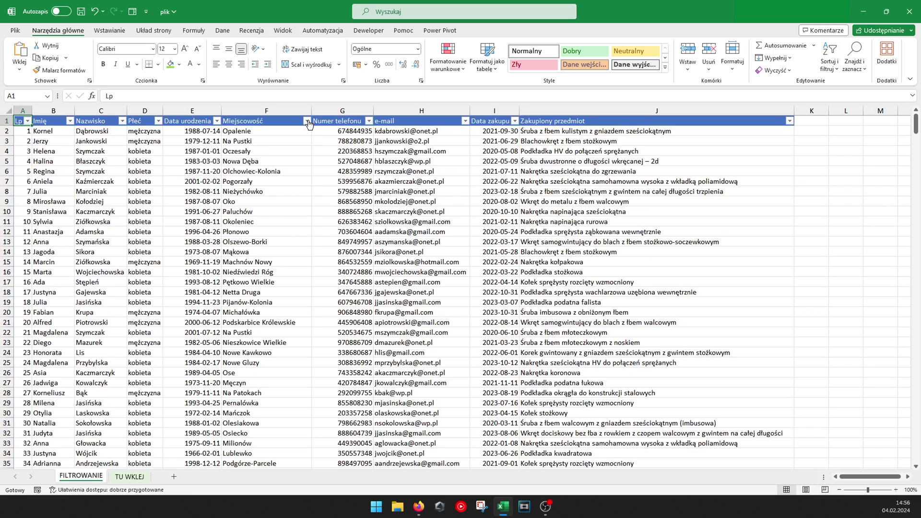
click(306, 121)
mouse_move(225, 207)
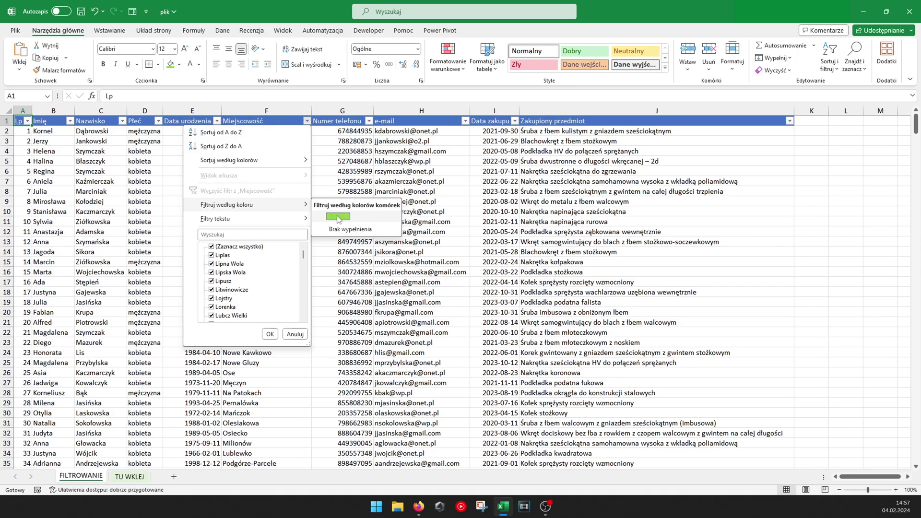
click(354, 216)
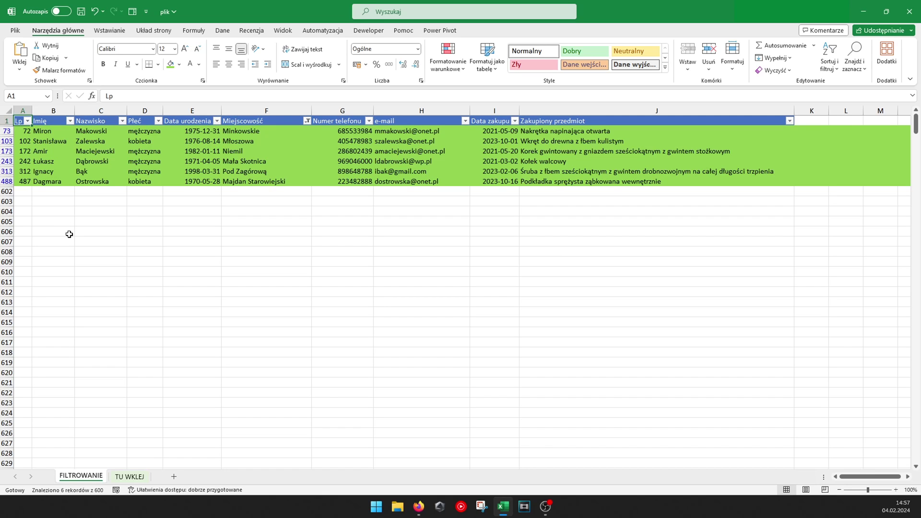
- Remove the green fill from all the filtered rows, 73 through 488, by setting them to no fill
drag(6, 181, 6, 131)
click(179, 64)
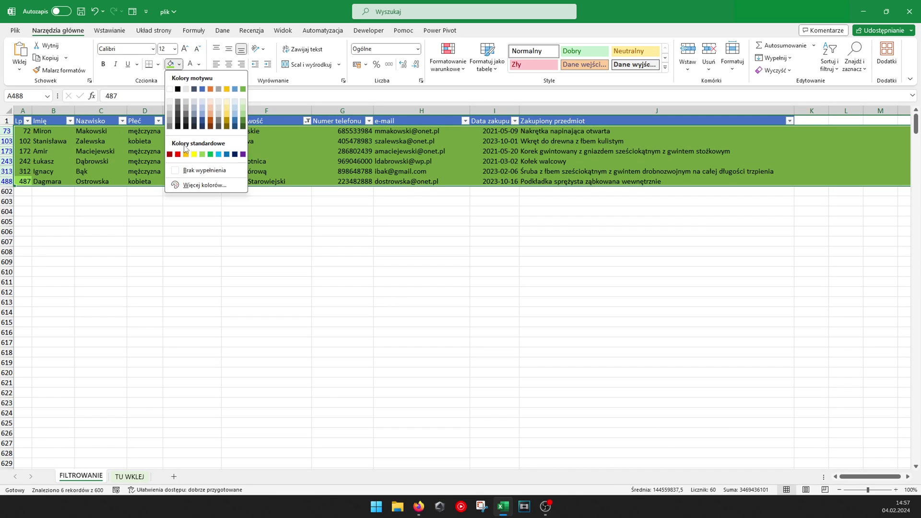
click(192, 171)
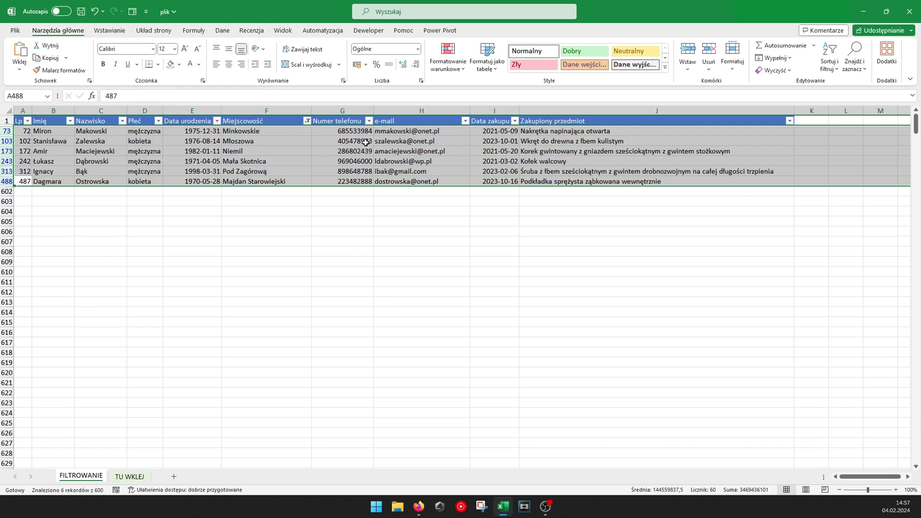
- Filter the Miejscowość column by colour for cells with no fill and recheck its colour filter options
click(307, 121)
mouse_move(253, 205)
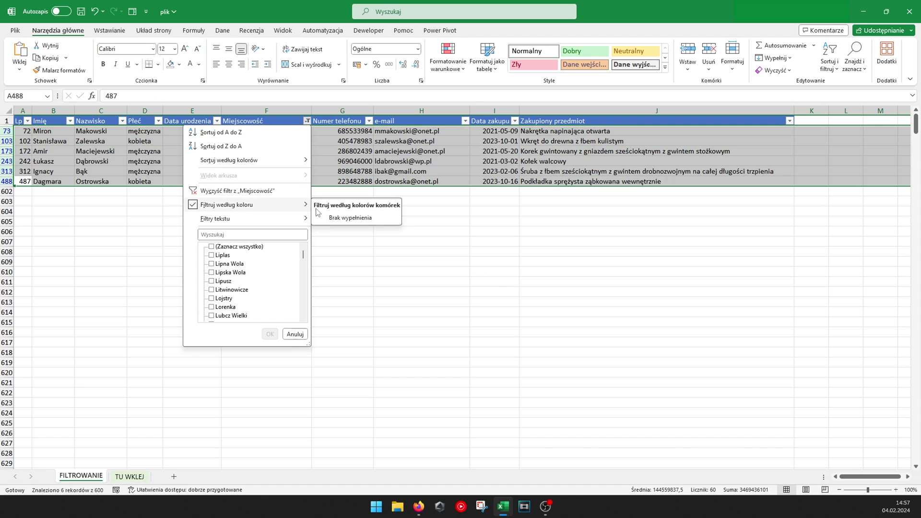
click(343, 218)
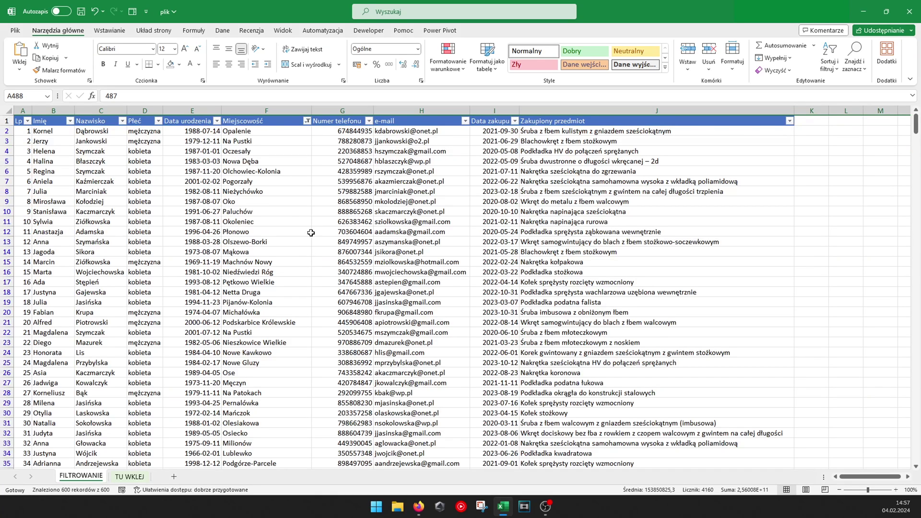
click(307, 120)
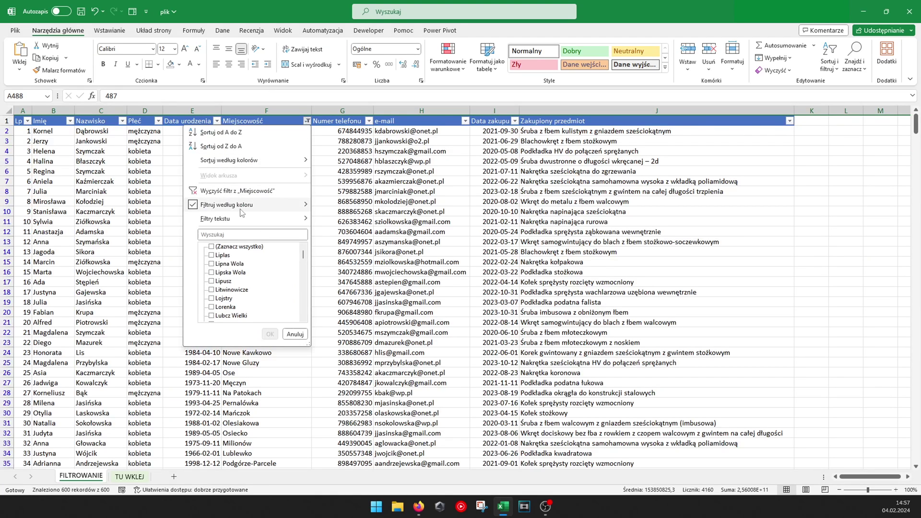
mouse_move(243, 207)
click(350, 172)
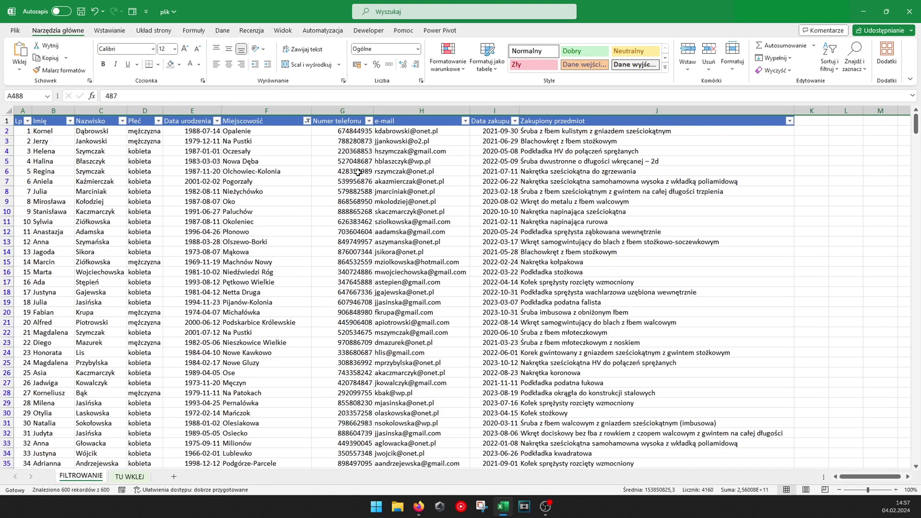
click(350, 171)
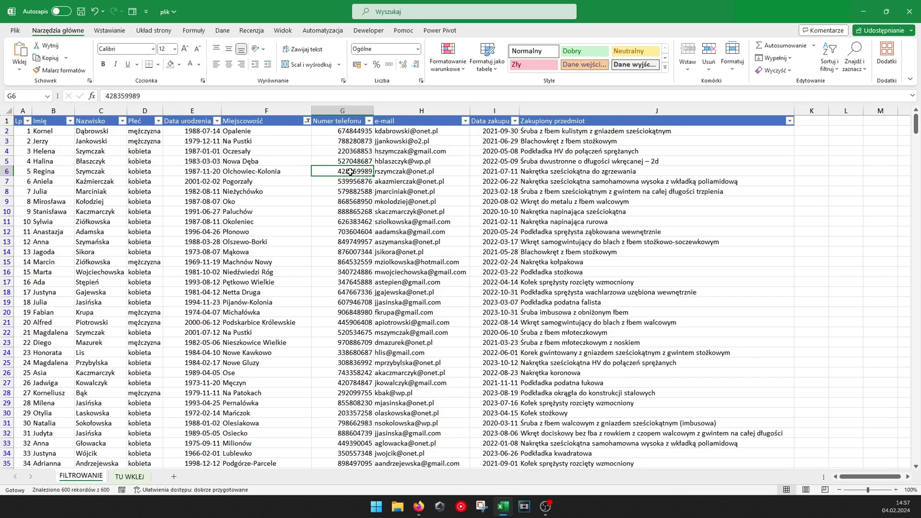
- Clear the Miejscowość filter and turn off the table's column filters
click(223, 31)
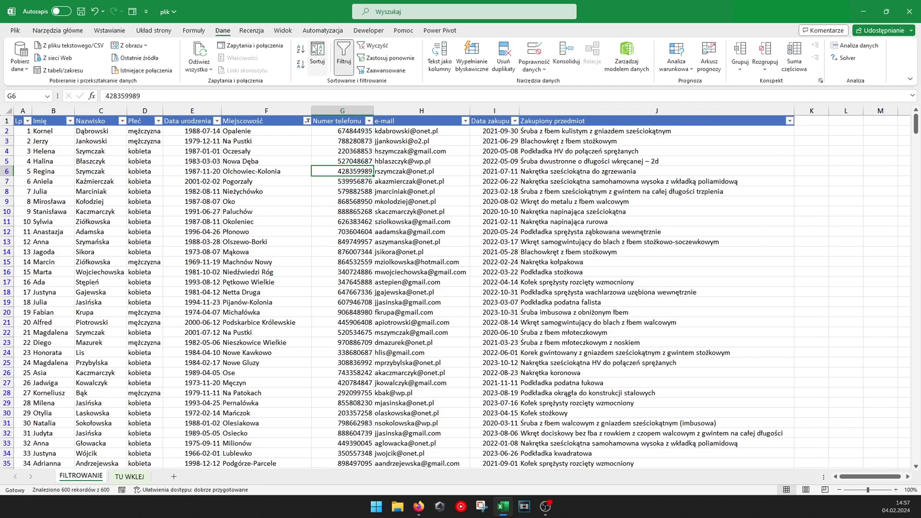
click(307, 121)
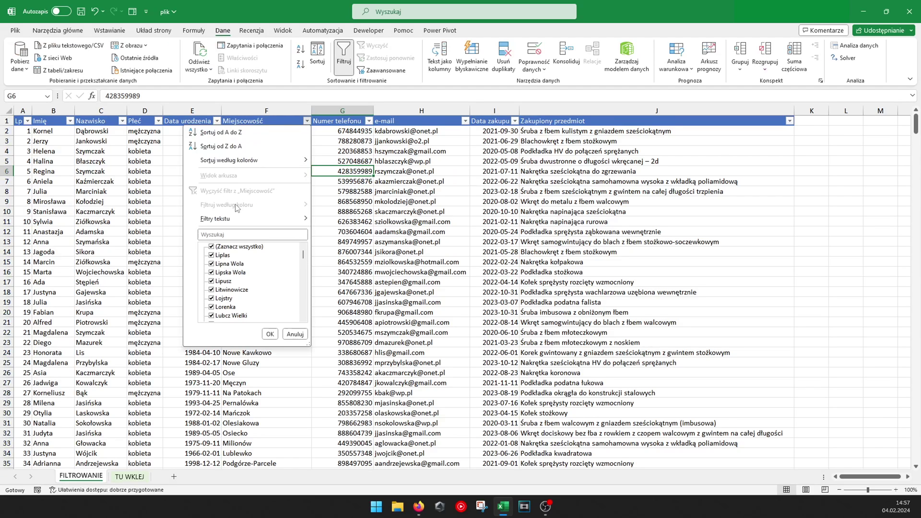
key(Escape)
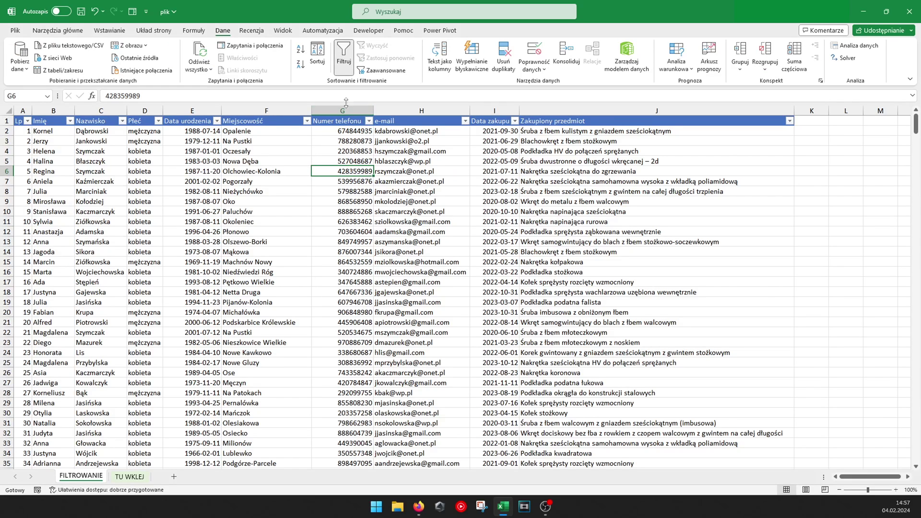
key(ctrl+shift+l)
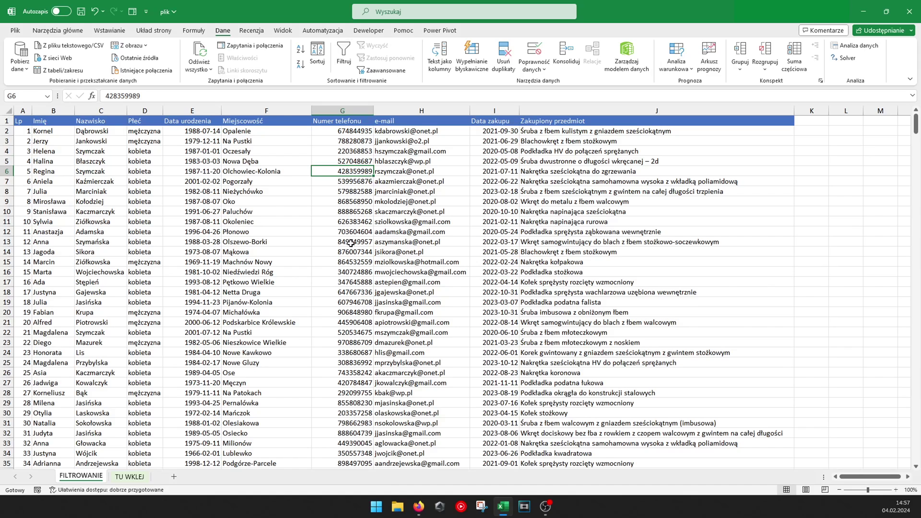
- Insert an empty row above row 14 to break the table into two blocks
click(8, 252)
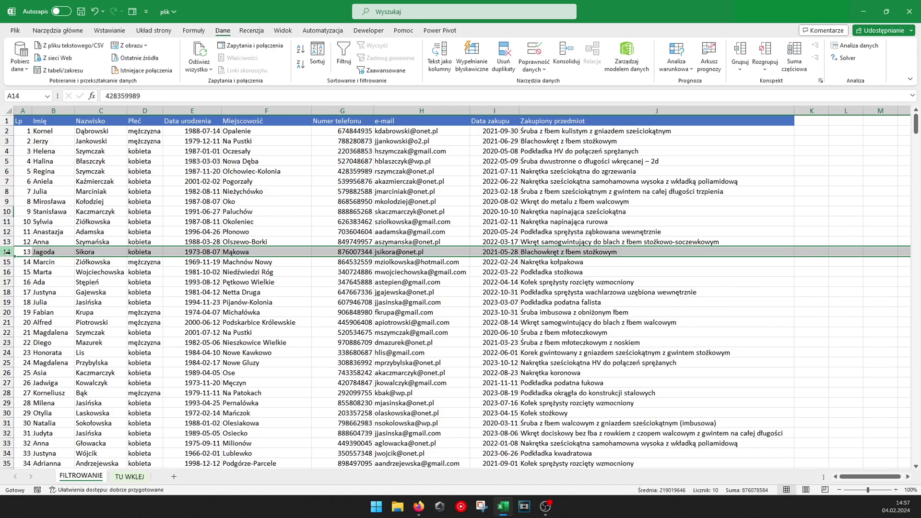
right_click(8, 252)
click(29, 337)
click(187, 338)
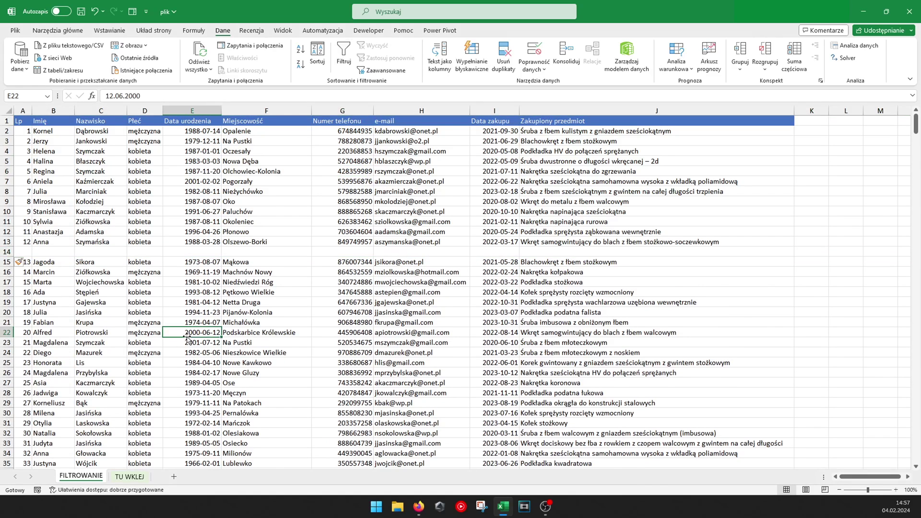
- Turn on filtering from cell E5 above the blank row and check the last values in the Lp filter list
click(186, 160)
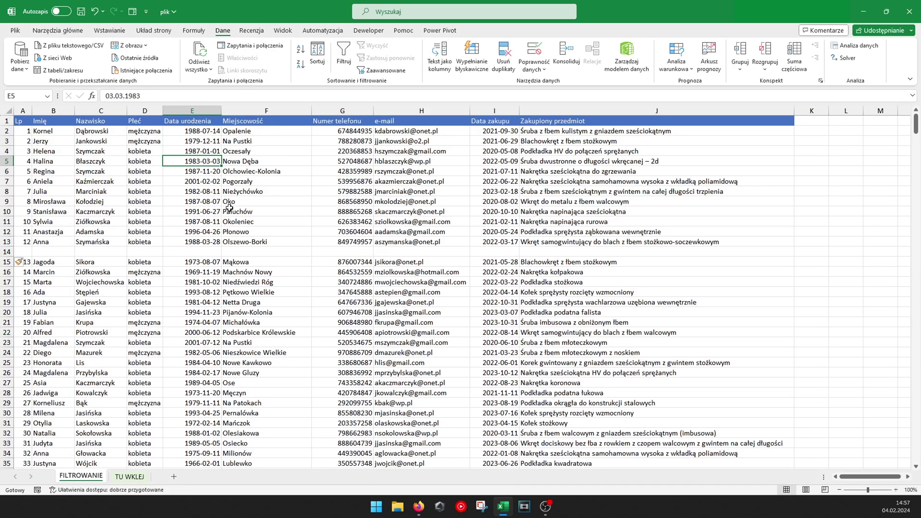
key(ctrl+shift+l)
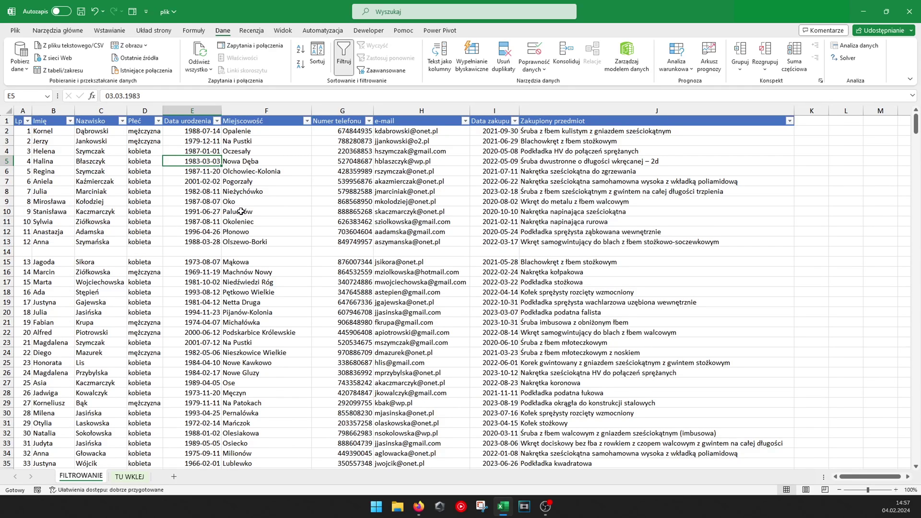
click(27, 120)
scroll(52, 273, down, 2)
click(41, 314)
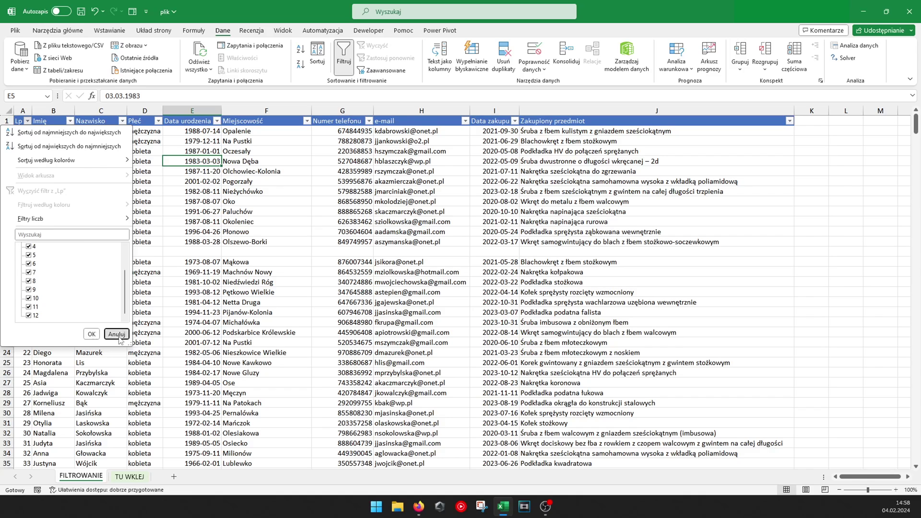
click(91, 334)
- Point out the blank row 14 and turn off the filters on the header row
click(8, 251)
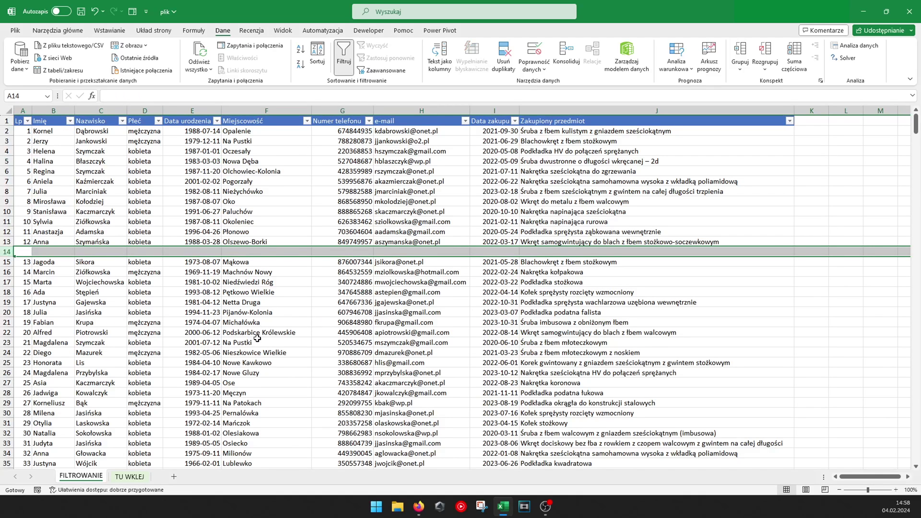
click(320, 361)
key(ctrl+shift+l)
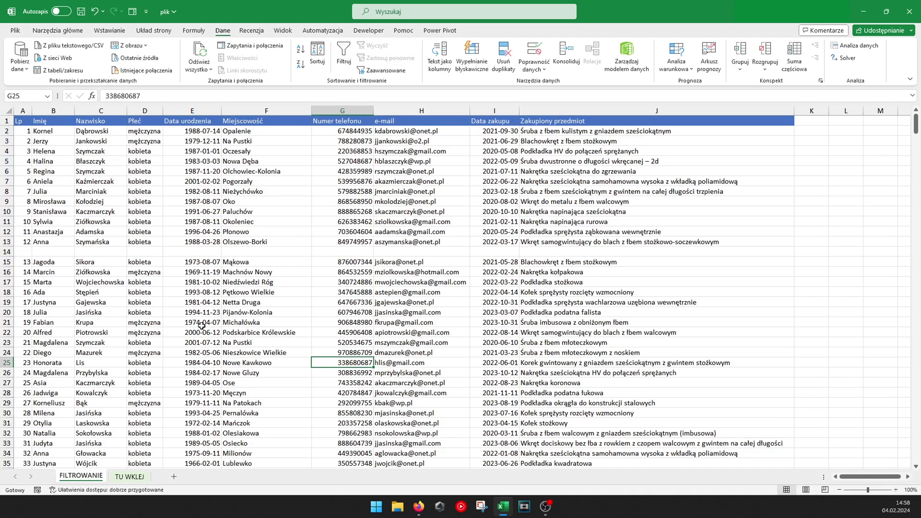
- Turn on filtering from cell E21 below the blank row and inspect the first column's filter list in row 15
drag(188, 332, 173, 344)
click(180, 324)
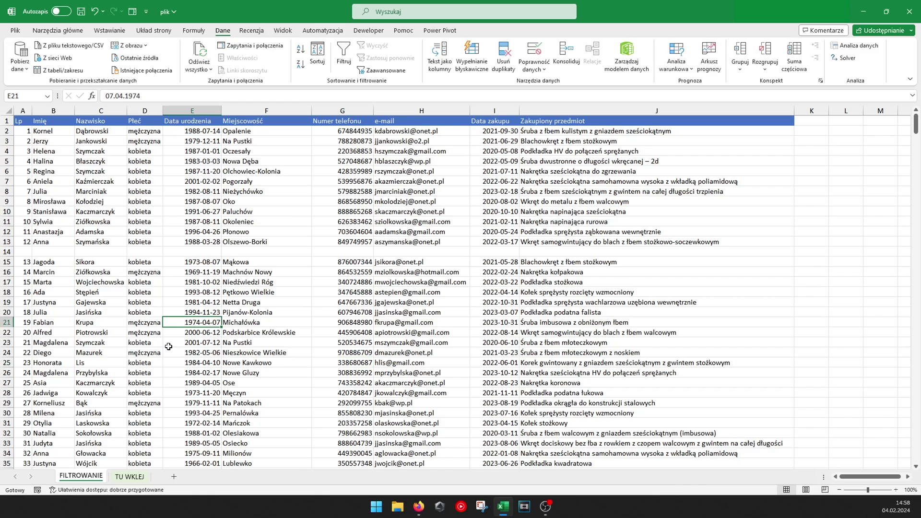
key(ctrl+shift+l)
click(27, 262)
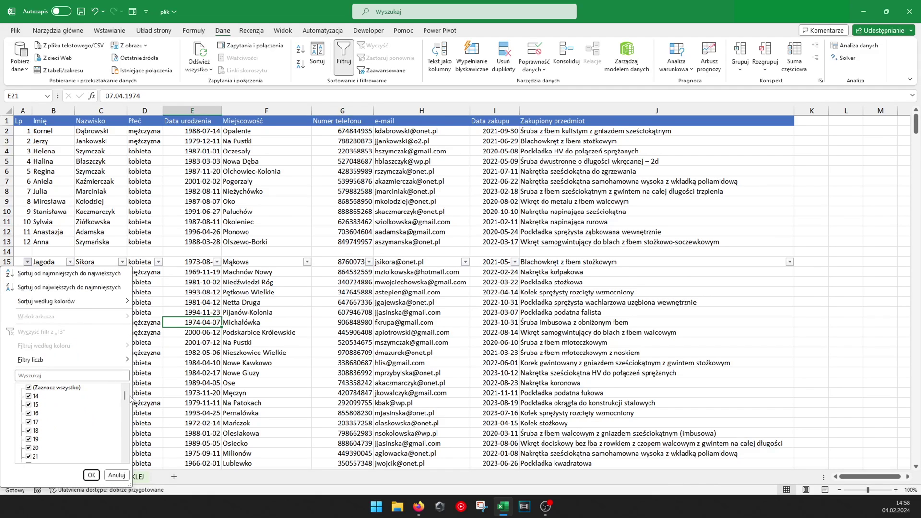
click(117, 475)
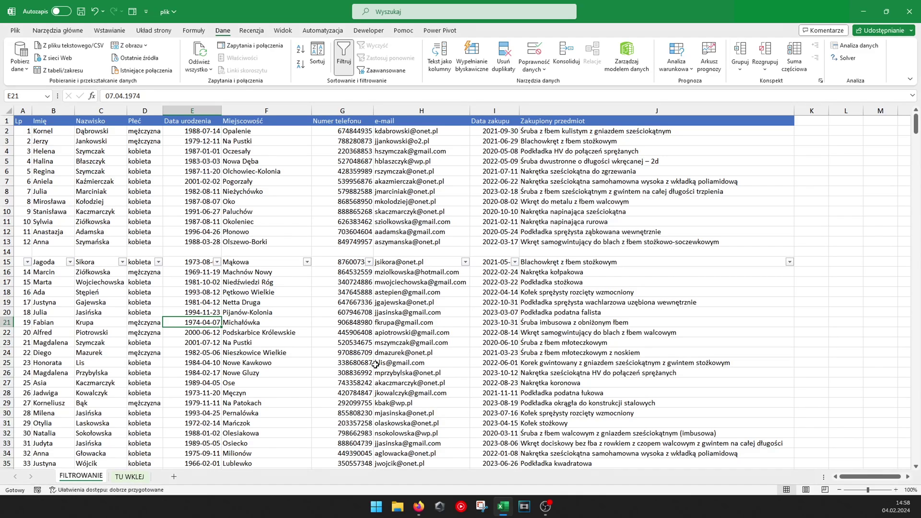
- Point out the blank row 14 again and turn off the misplaced filters on row 15
click(271, 312)
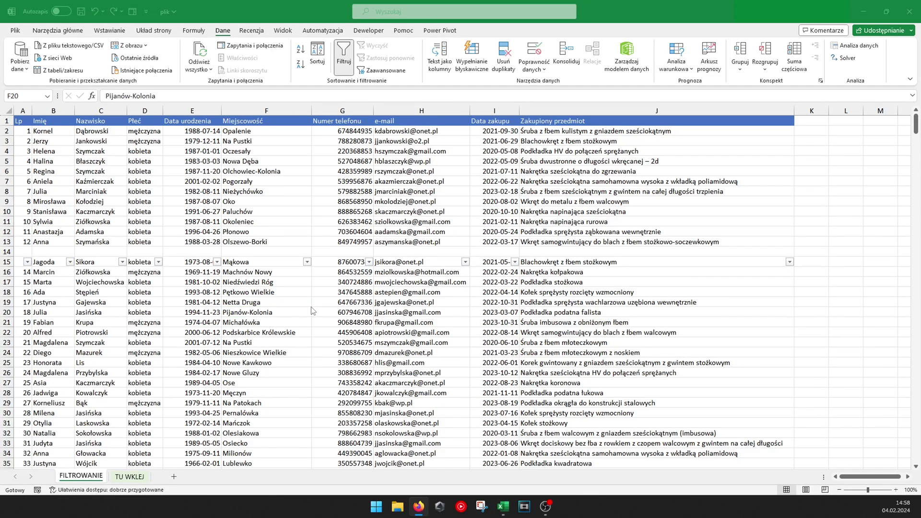
click(312, 308)
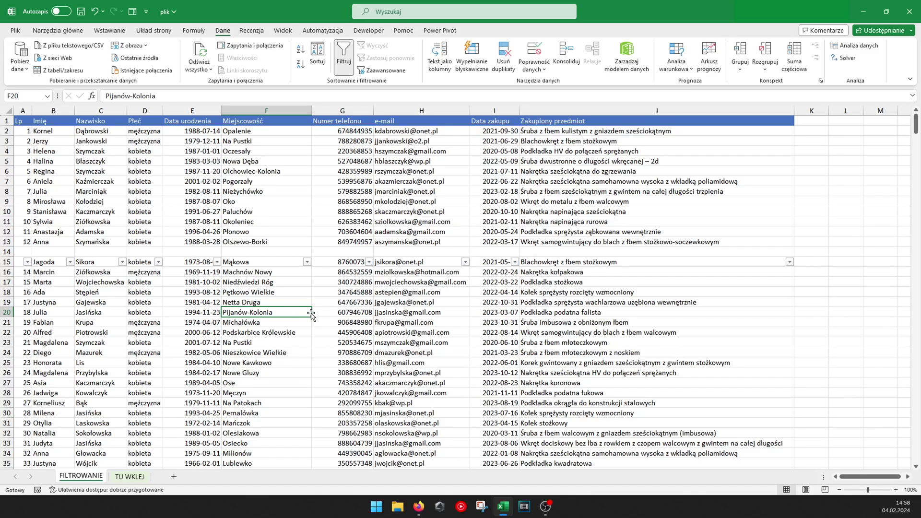
click(10, 252)
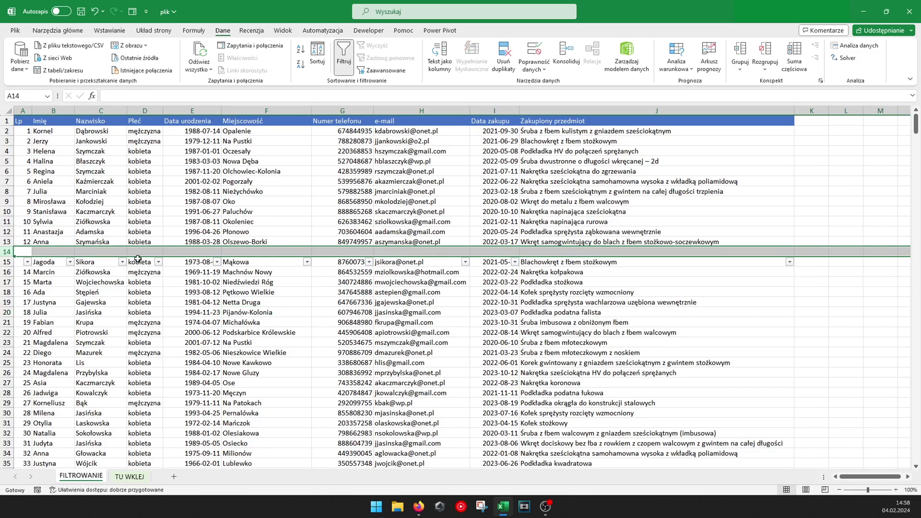
click(330, 349)
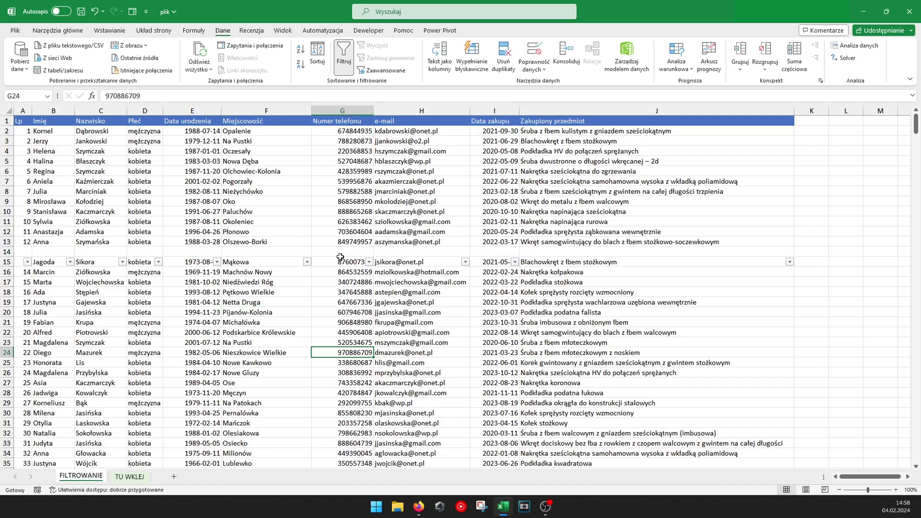
key(ctrl+a)
key(ctrl+a)
key(ctrl+shift+l)
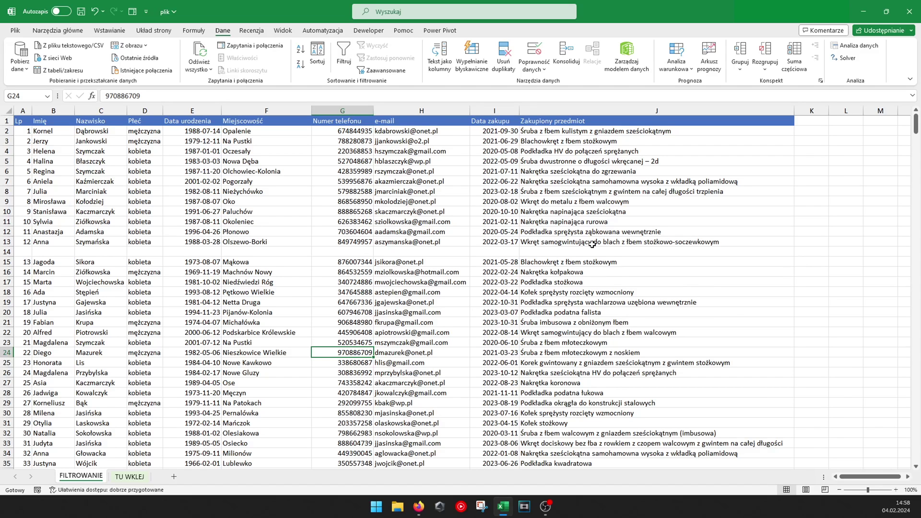
- Select the whole sheet, apply column filters to it, and check the value list of the Płeć filter
click(249, 182)
key(ctrl+a)
key(ctrl+a)
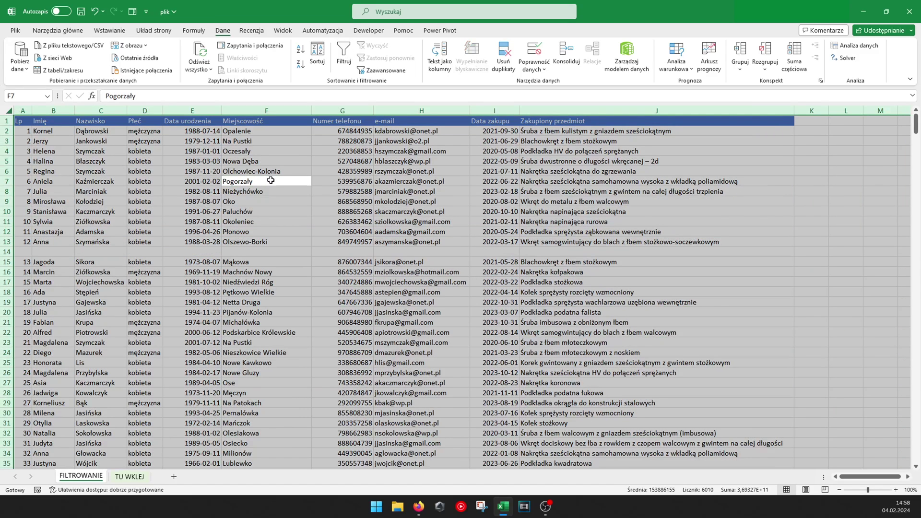
click(344, 56)
click(177, 150)
click(159, 121)
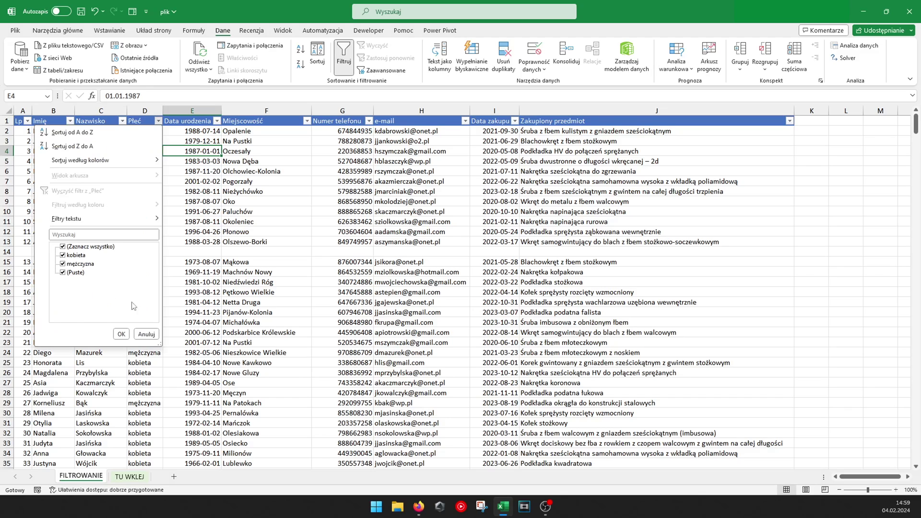
click(146, 334)
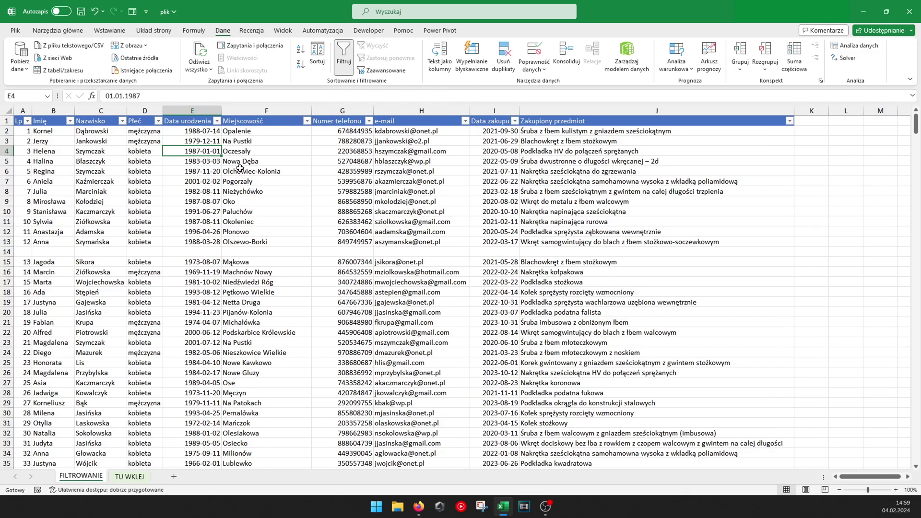
- Turn off the column filters and delete the blank row 14 from the table
click(343, 61)
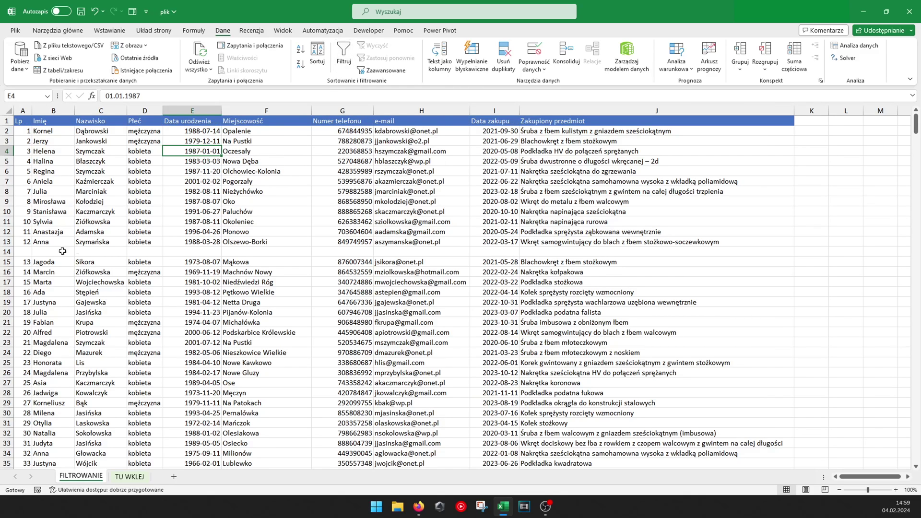
right_click(7, 254)
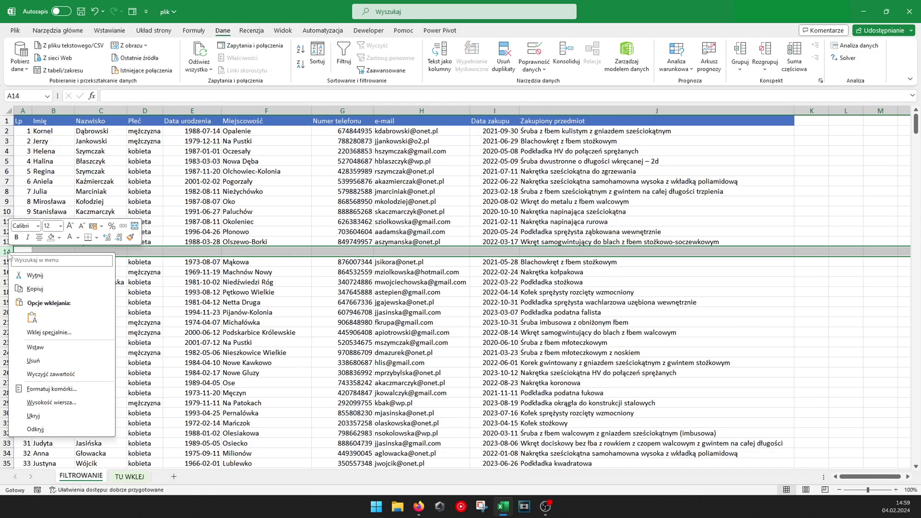
click(32, 356)
- Apply column filters to the now continuous table and check the value list of the Płeć filter
click(223, 304)
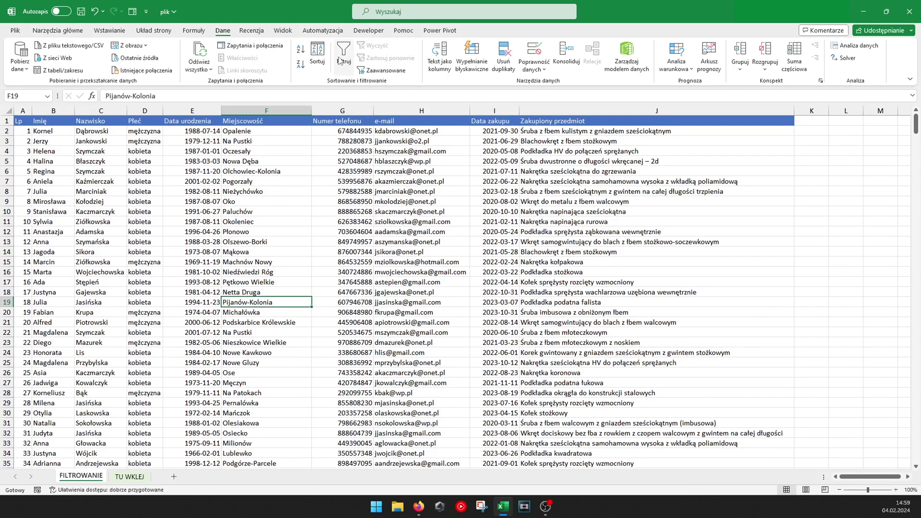
key(ctrl+shift+l)
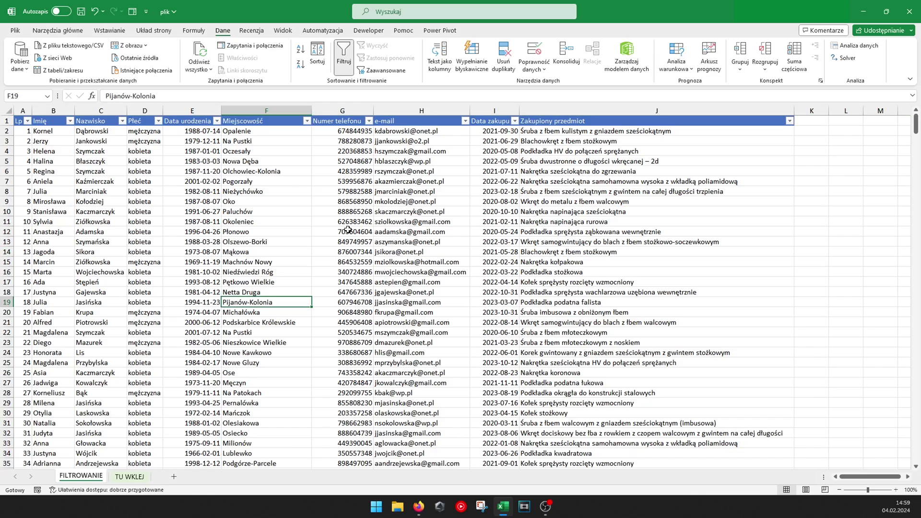
click(159, 121)
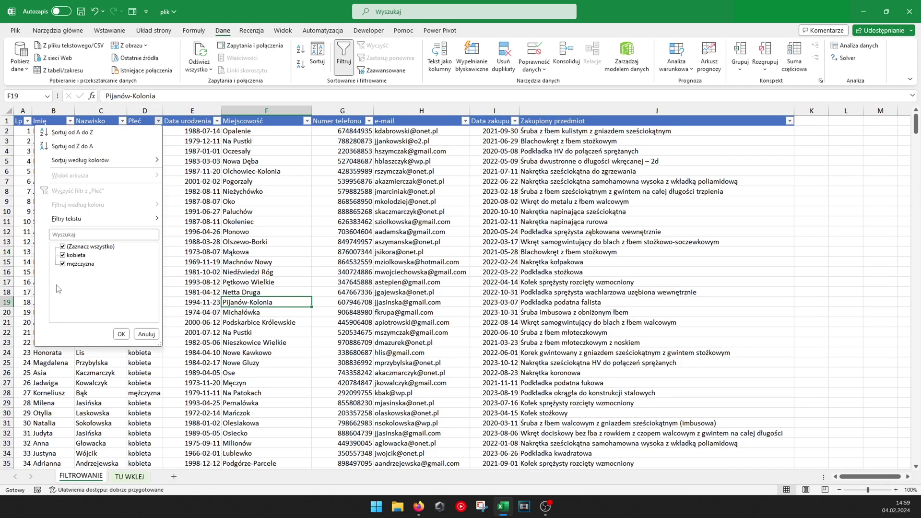
click(148, 339)
click(279, 234)
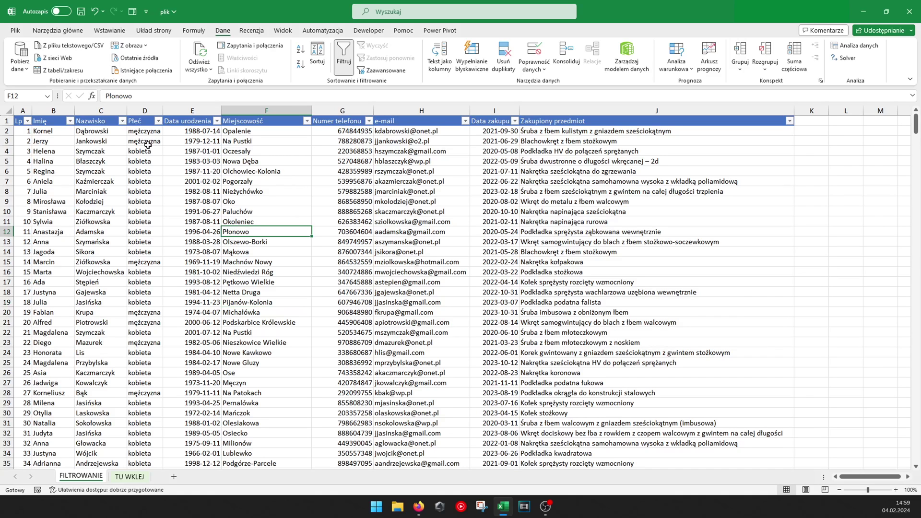
- Filter the Płeć column to show only kobieta by excluding mężczyzna
click(158, 121)
click(80, 263)
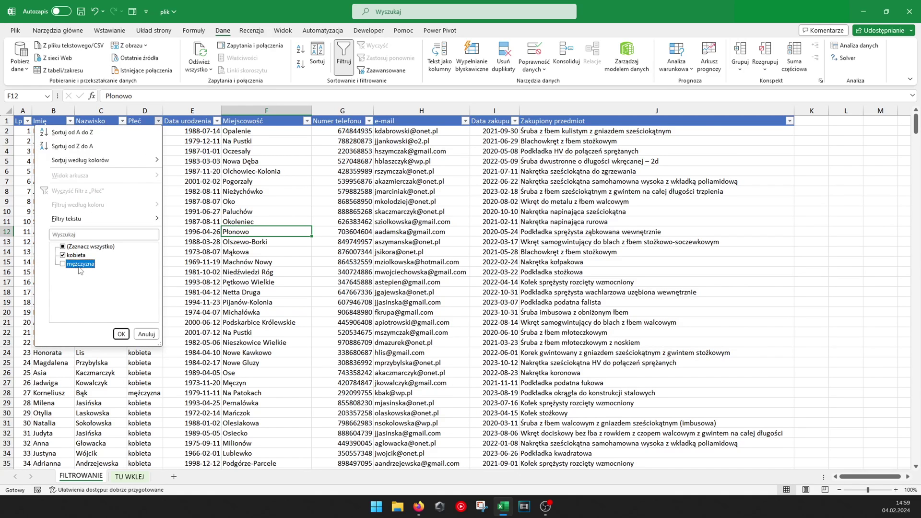
click(121, 334)
- Filter the Data urodzenia column with the search value 20 to keep birth years 2000 to 2002
click(217, 121)
click(144, 234)
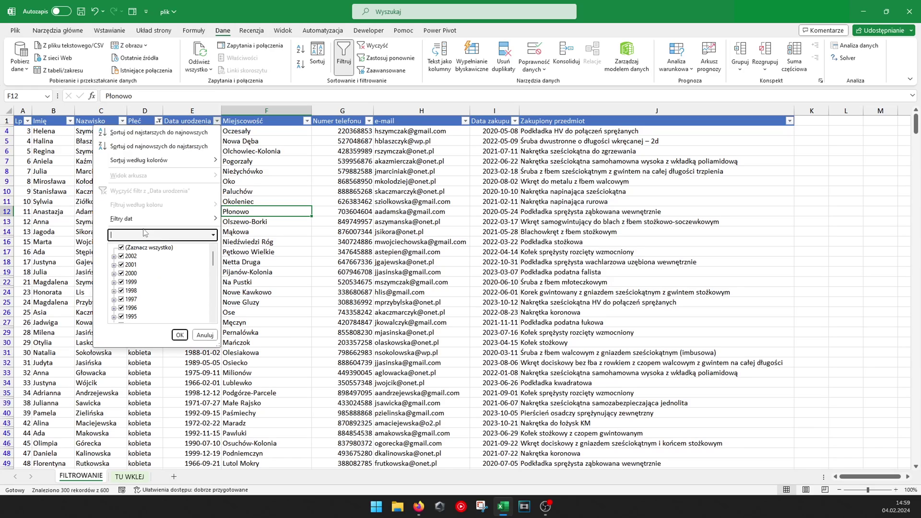
click(213, 235)
click(216, 255)
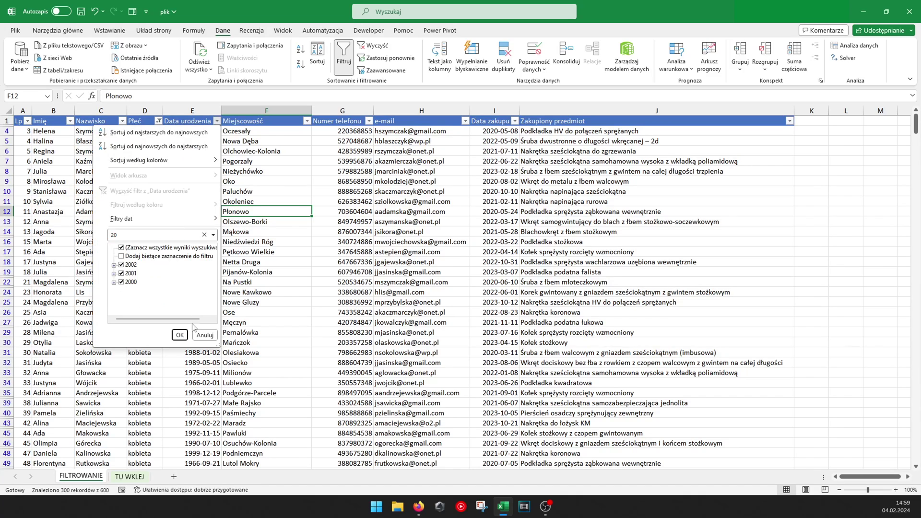
click(180, 335)
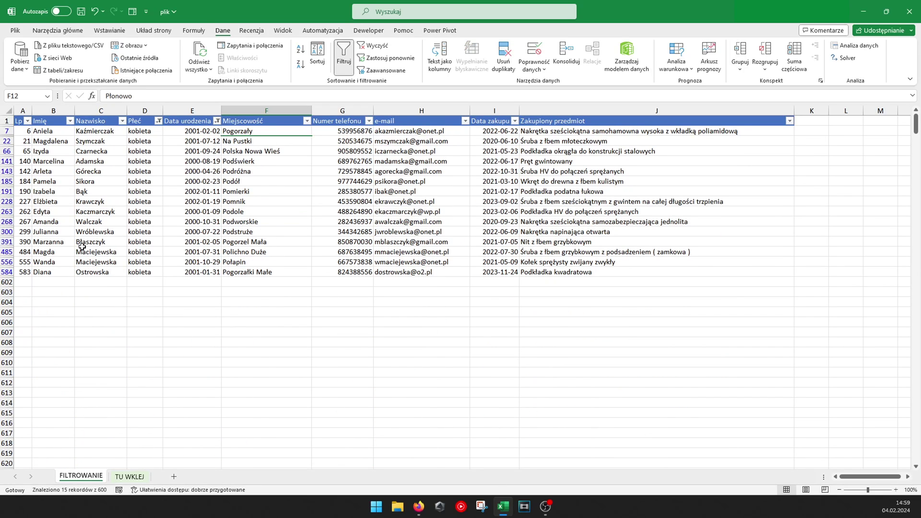
- Copy the whole filtered table with its headers and paste it at cell A1 of the TU WKLEJ sheet
click(53, 202)
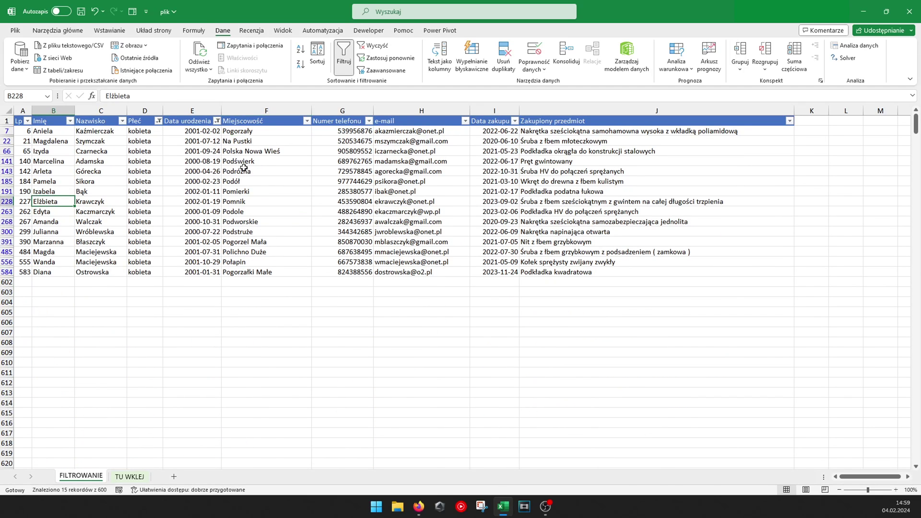
key(ctrl+a)
key(ctrl+c)
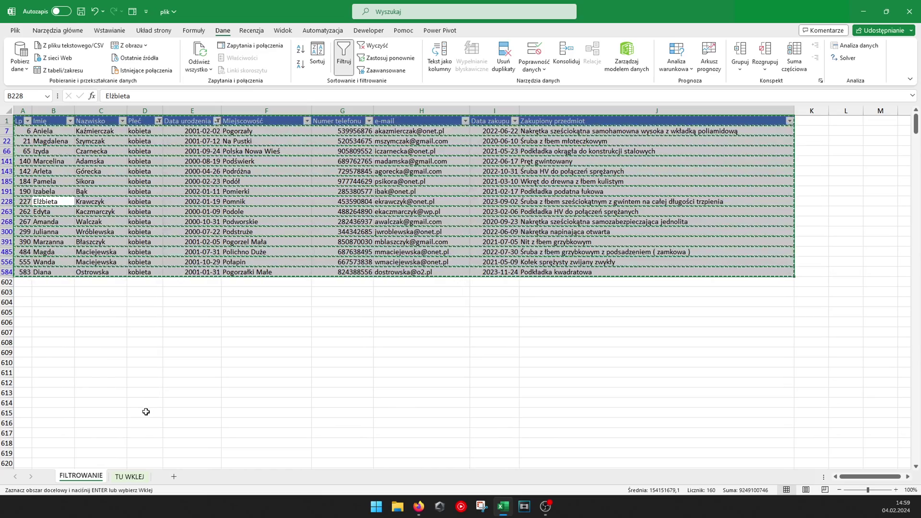
click(129, 476)
click(23, 124)
key(ctrl+v)
click(288, 312)
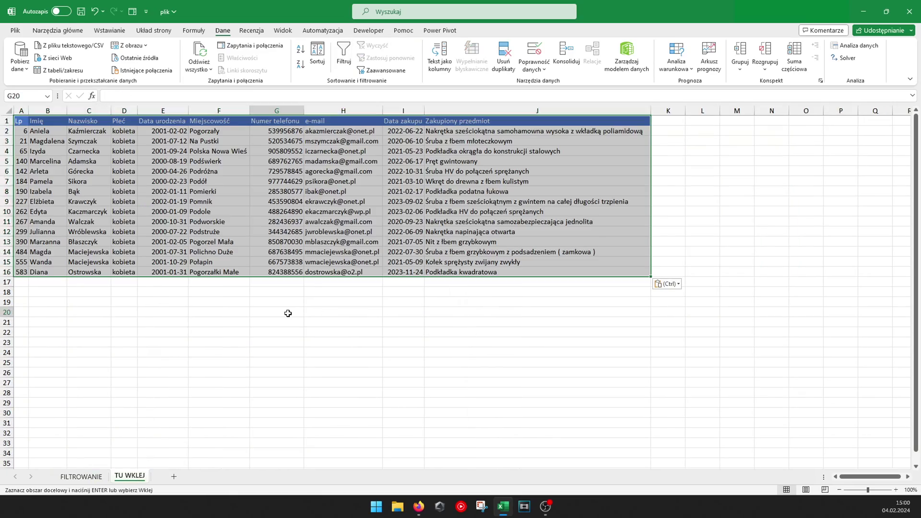
drag(583, 271, 20, 122)
click(139, 300)
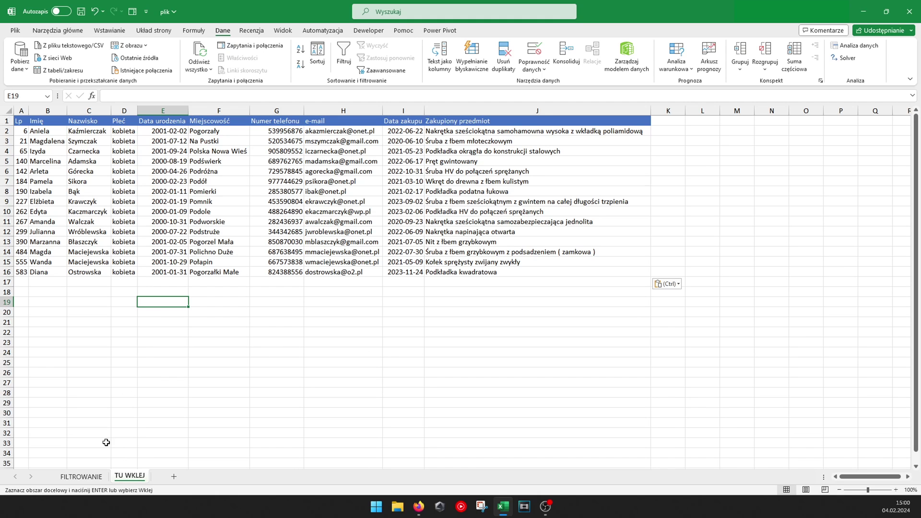
- Return to the FILTROWANIE sheet and turn off the table's filters to show all records
click(73, 481)
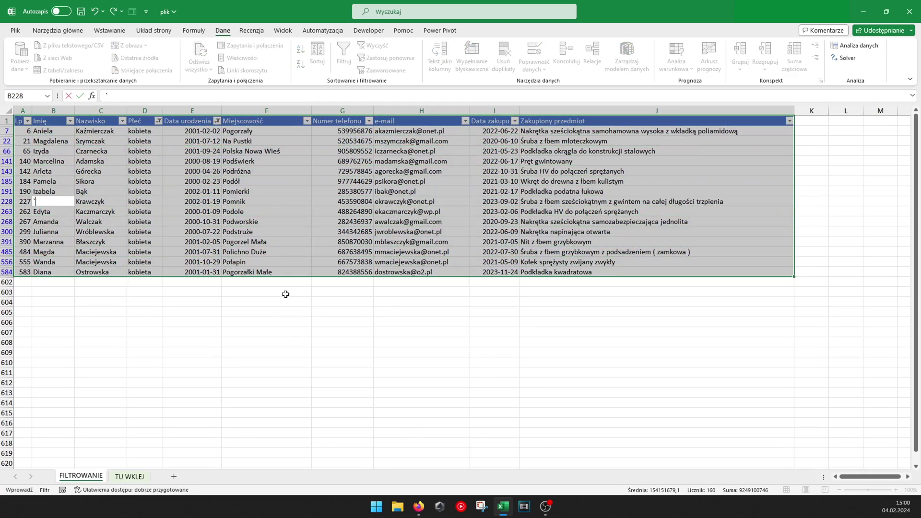
click(285, 312)
click(309, 220)
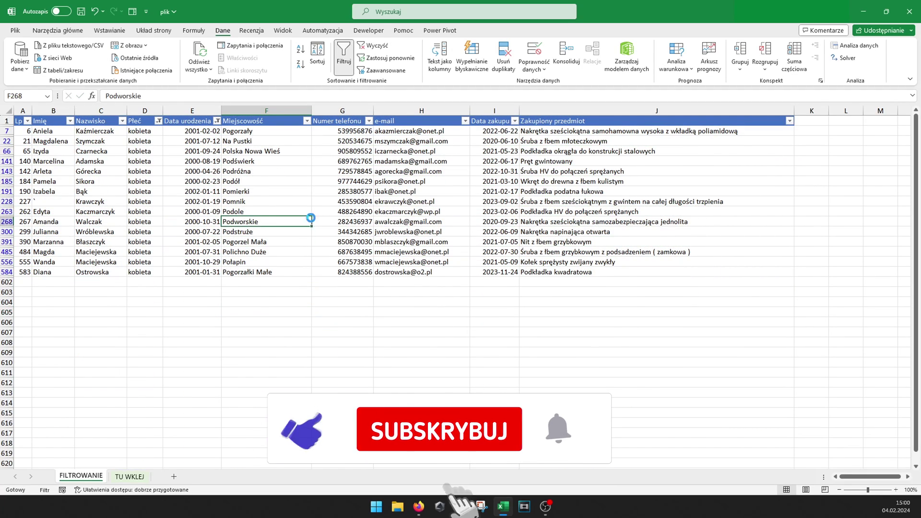
key(ctrl+shift+l)
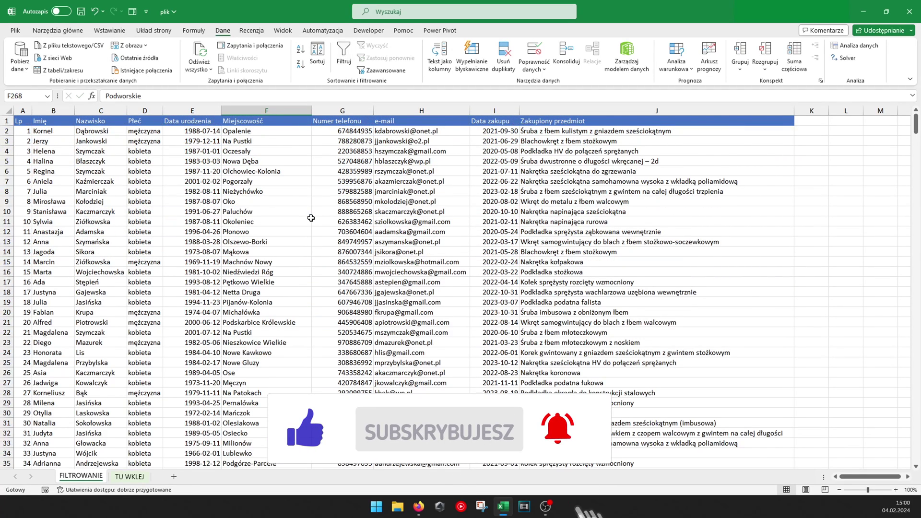